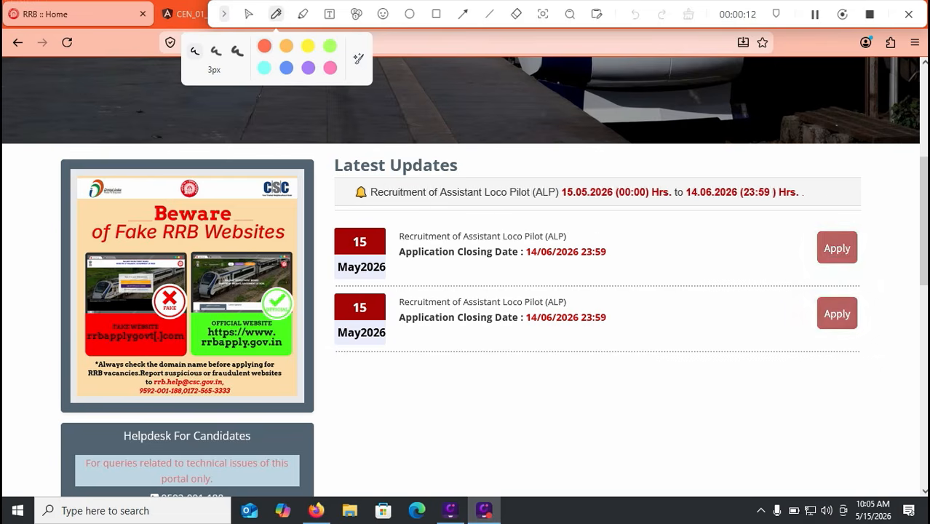
Step: Mark the ALP posting and its application closing date with freehand pen strokes
{"action": "left_click_drag", "start_coordinate": [362, 262], "coordinate": [454, 215]}
{"action": "left_click_drag", "start_coordinate": [526, 264], "coordinate": [586, 265]}
{"action": "left_click_drag", "start_coordinate": [625, 233], "coordinate": [631, 283]}
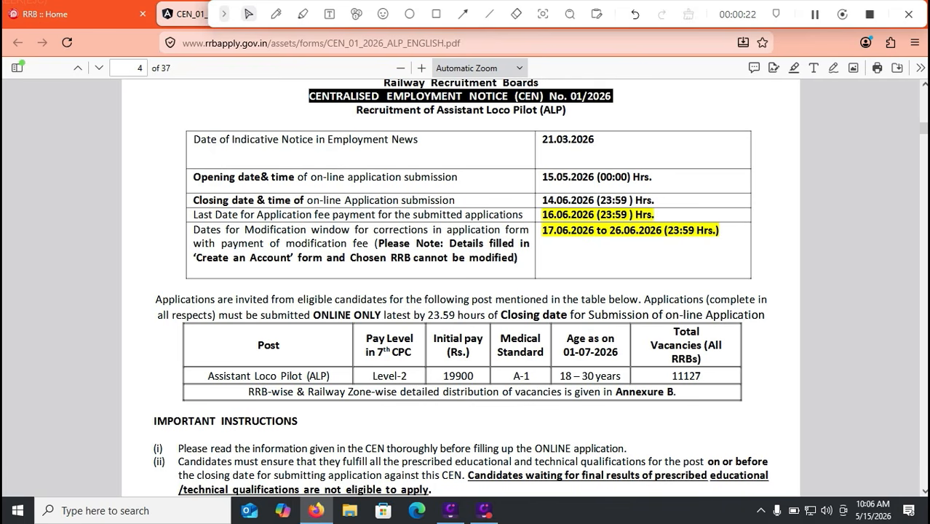
Step: Pen-mark the fee payment deadline 16.06.2026 and underline the modification window dates
{"action": "left_click", "coordinate": [276, 14]}
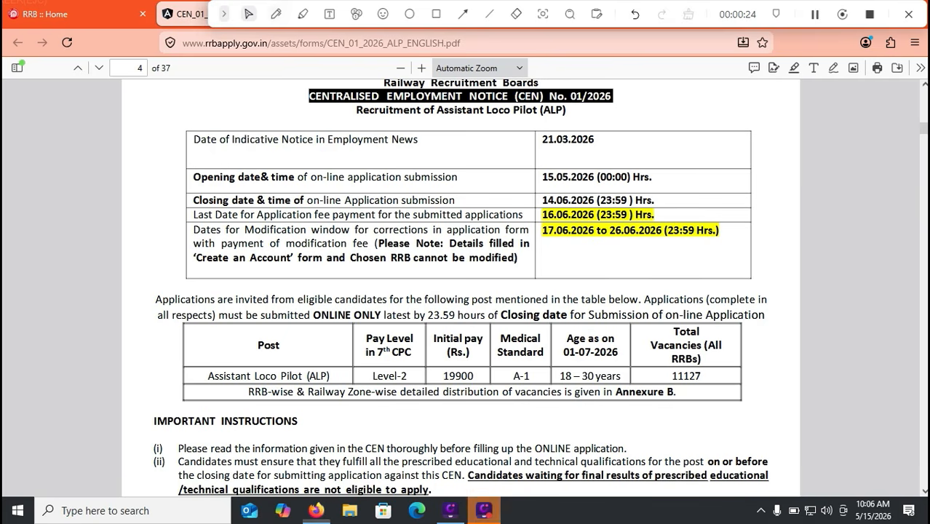
{"action": "left_click_drag", "start_coordinate": [681, 213], "coordinate": [803, 182]}
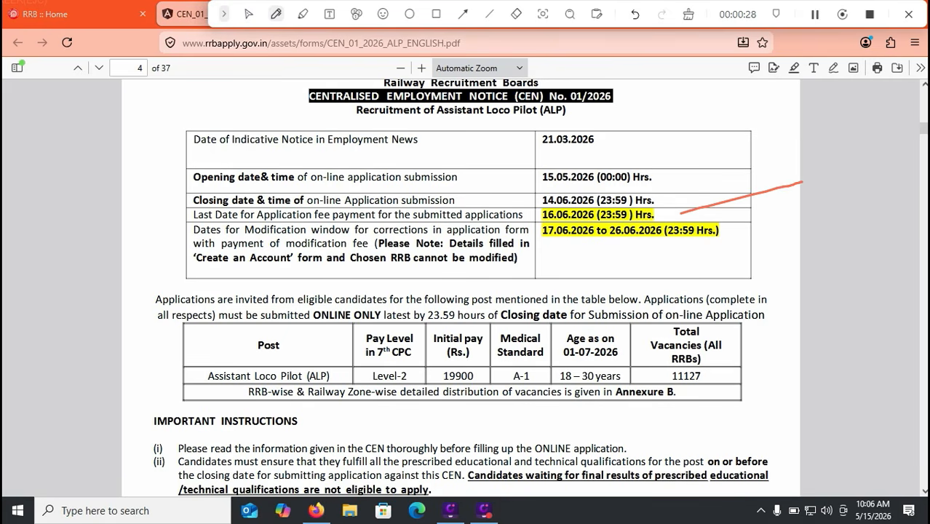
{"action": "left_click_drag", "start_coordinate": [546, 251], "coordinate": [685, 247]}
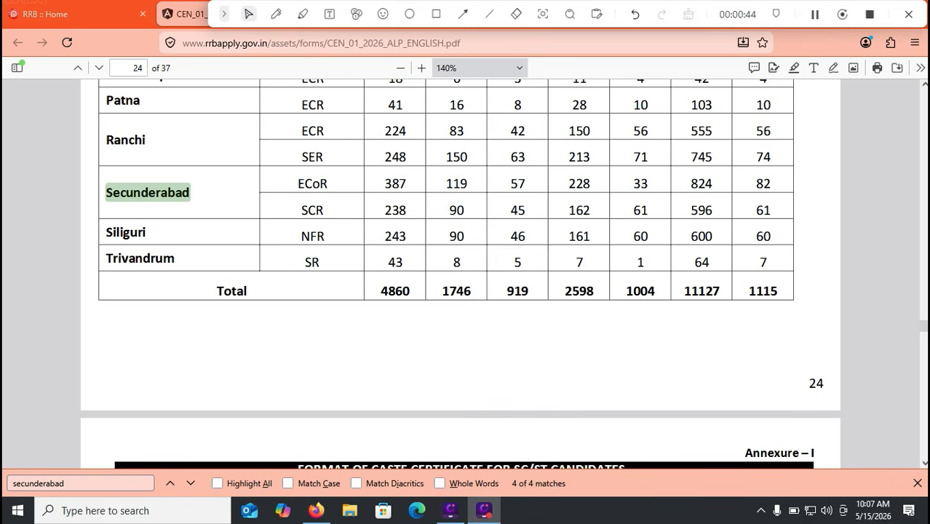
Step: Highlight Secunderabad's ECoR vacancy figure 824 in yellow
{"action": "scroll", "coordinate": [460, 273], "scroll_direction": "up", "scroll_amount": 1}
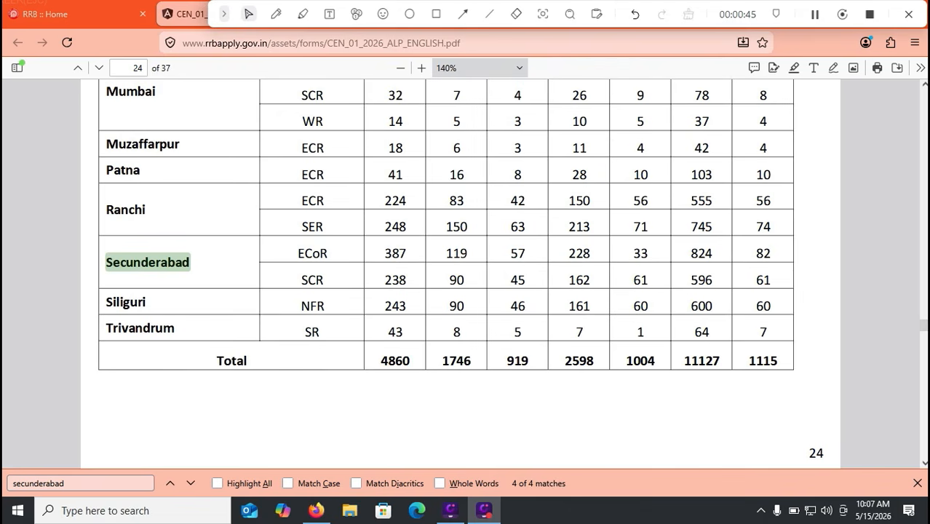
{"action": "left_click_drag", "start_coordinate": [715, 253], "coordinate": [690, 253]}
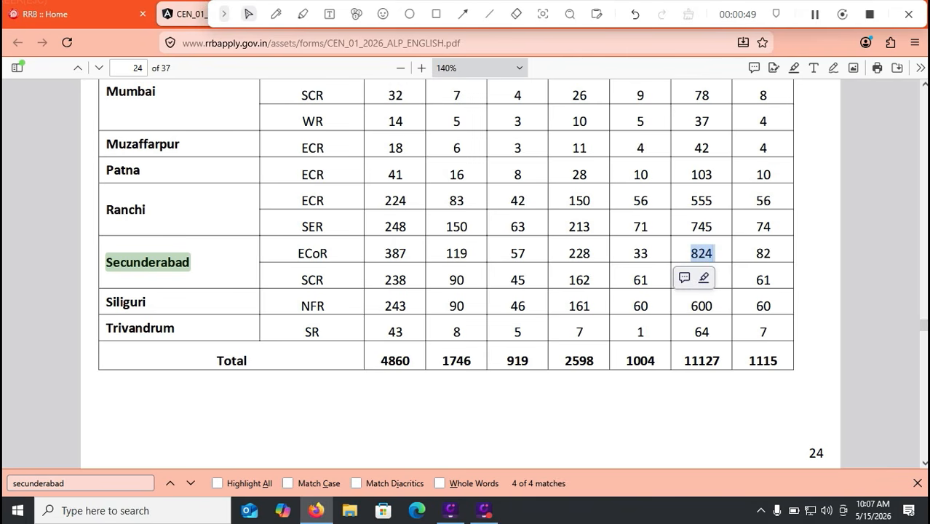
{"action": "left_click", "coordinate": [703, 277]}
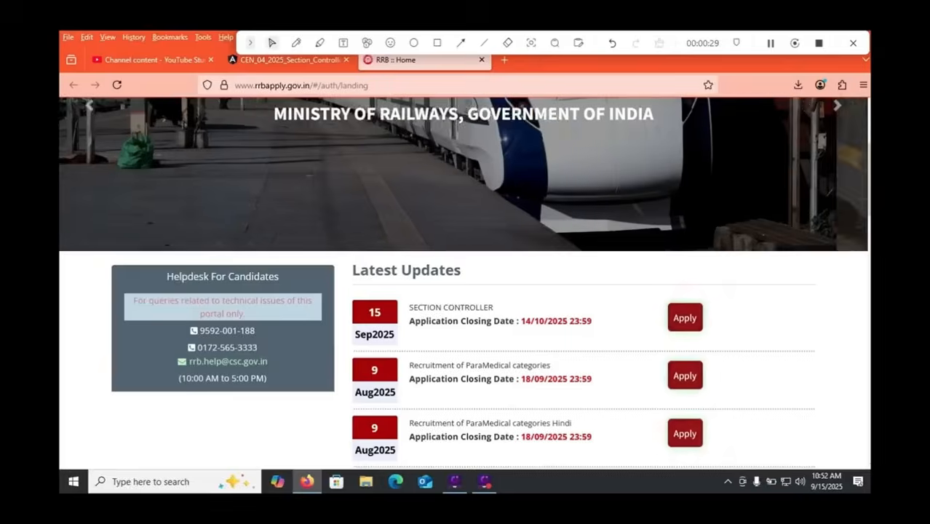
Step: Return to the top of the RRB home page and open the Login account page
{"action": "scroll", "coordinate": [463, 284], "scroll_direction": "up", "scroll_amount": 3}
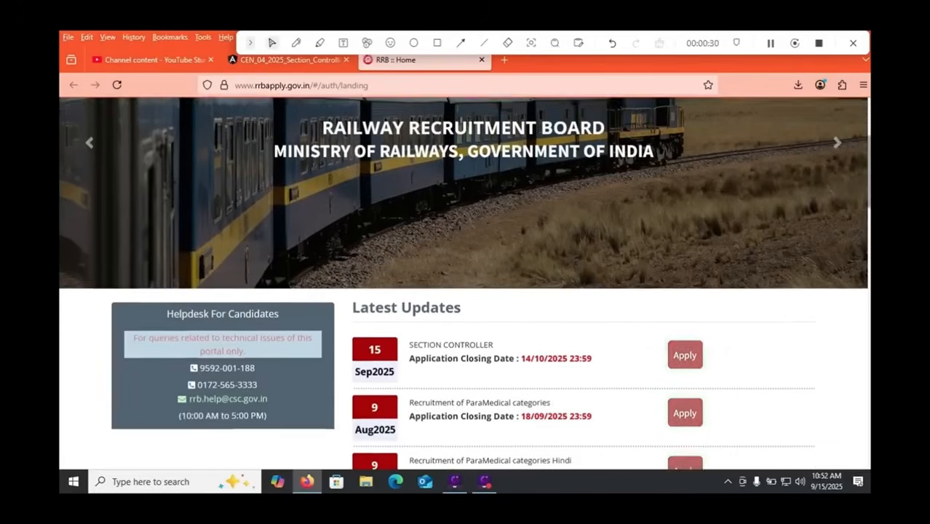
{"action": "scroll", "coordinate": [463, 283], "scroll_direction": "up", "scroll_amount": 1}
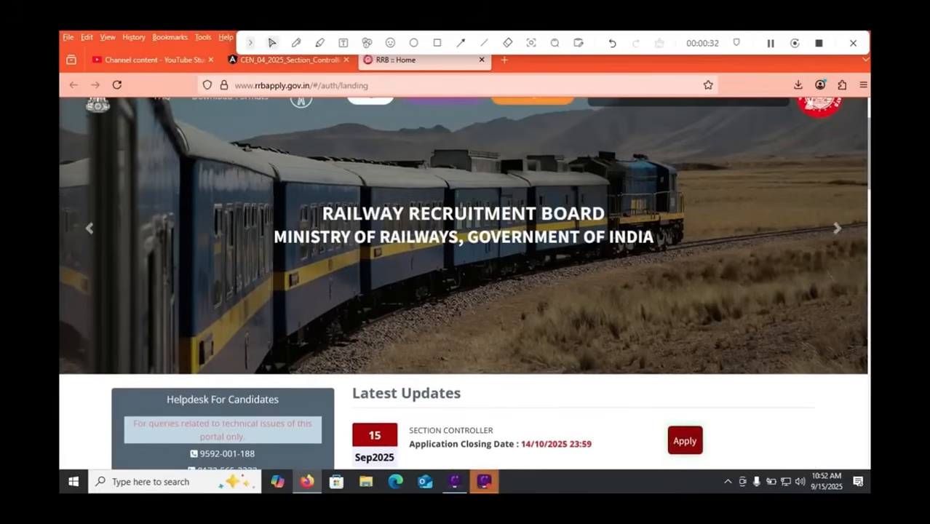
{"action": "scroll", "coordinate": [463, 284], "scroll_direction": "up", "scroll_amount": 2}
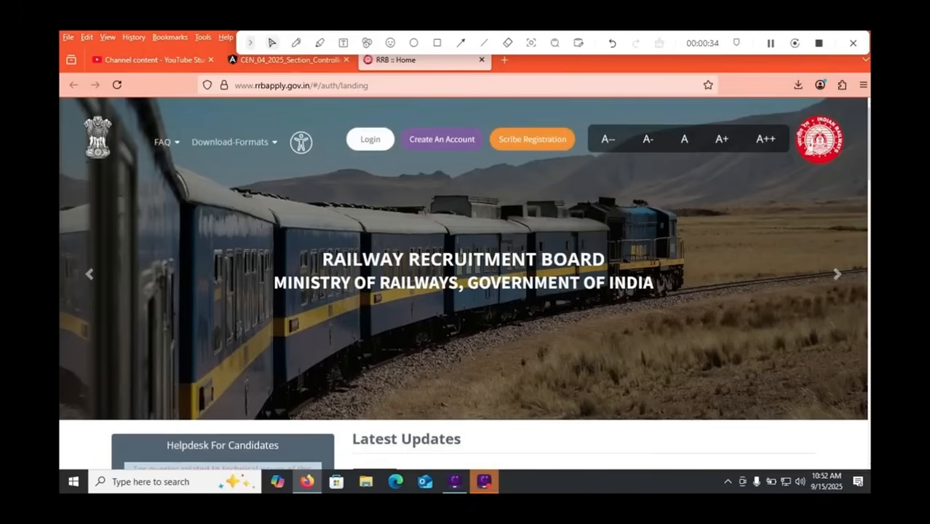
{"action": "left_click", "coordinate": [370, 139]}
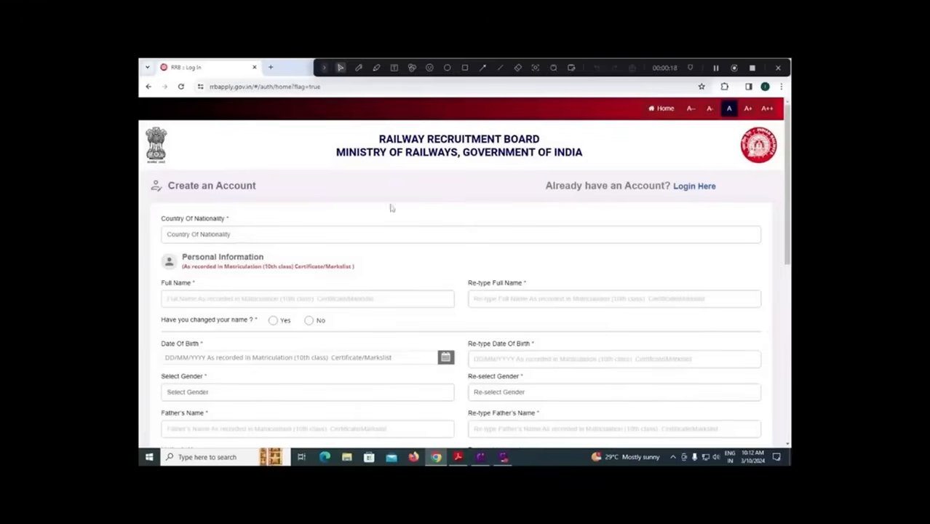
Step: Set nationality to India, enter the candidate's full name, and answer No to name change
{"action": "left_click", "coordinate": [246, 237]}
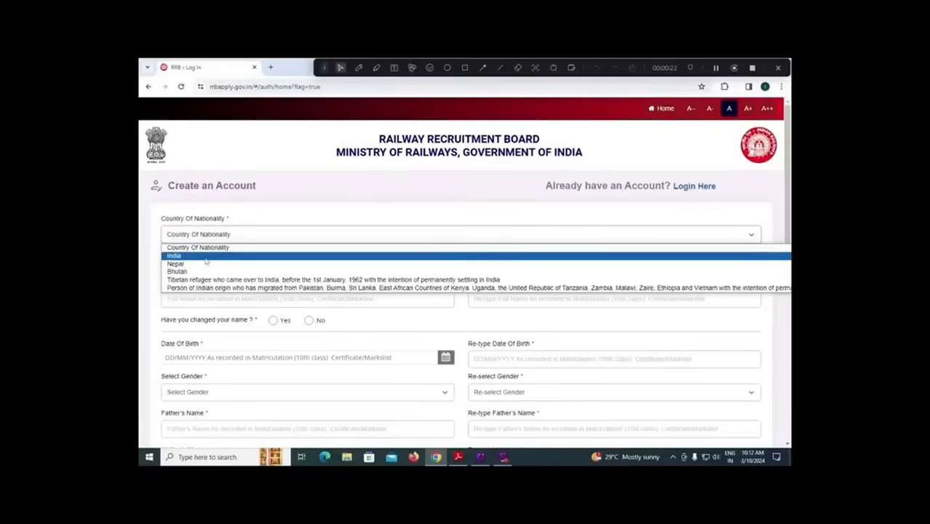
{"action": "left_click", "coordinate": [208, 256]}
{"action": "scroll", "coordinate": [266, 286], "scroll_direction": "down", "scroll_amount": 1}
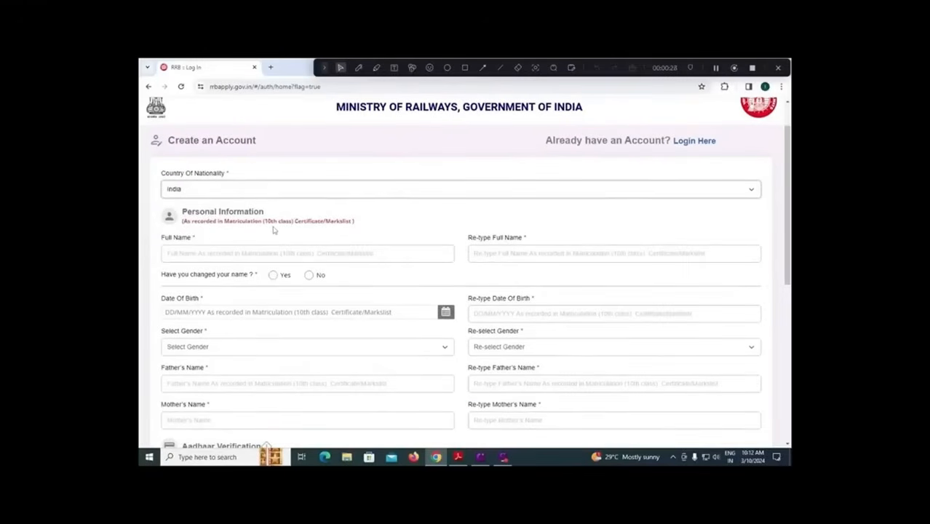
{"action": "left_click", "coordinate": [240, 255]}
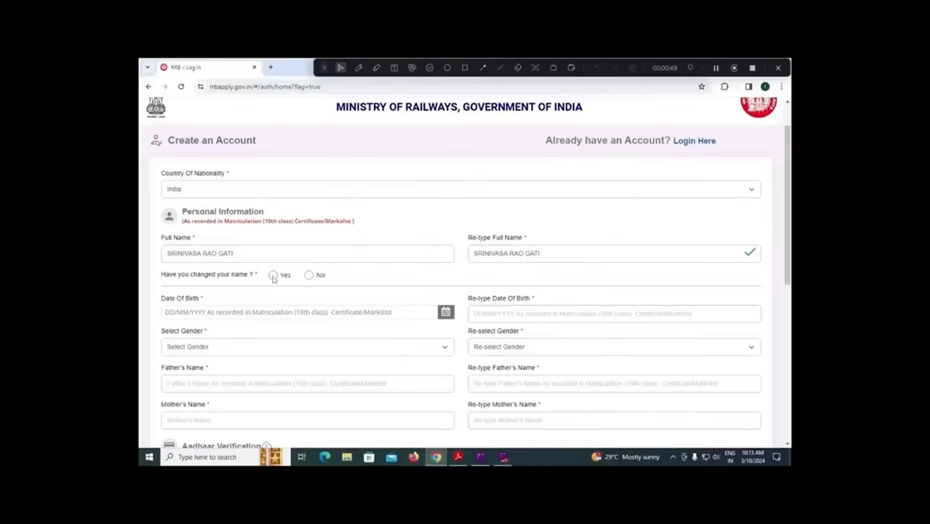
{"action": "left_click", "coordinate": [309, 275]}
Step: Set date of birth to 01/01/2000 and begin re-typing it as 01/01
{"action": "left_click", "coordinate": [445, 313]}
{"action": "left_click", "coordinate": [218, 193]}
{"action": "left_click", "coordinate": [224, 195]}
{"action": "left_click", "coordinate": [204, 228]}
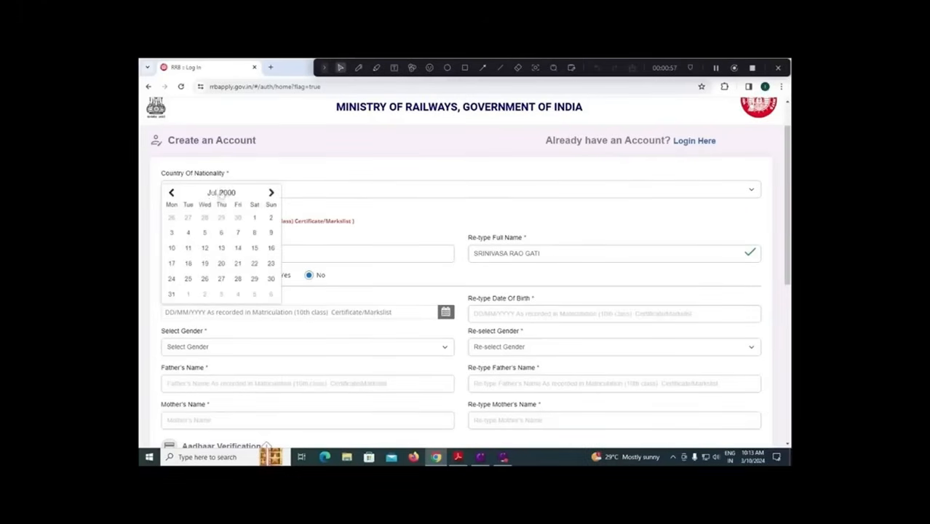
{"action": "left_click", "coordinate": [211, 192]}
{"action": "left_click", "coordinate": [183, 211]}
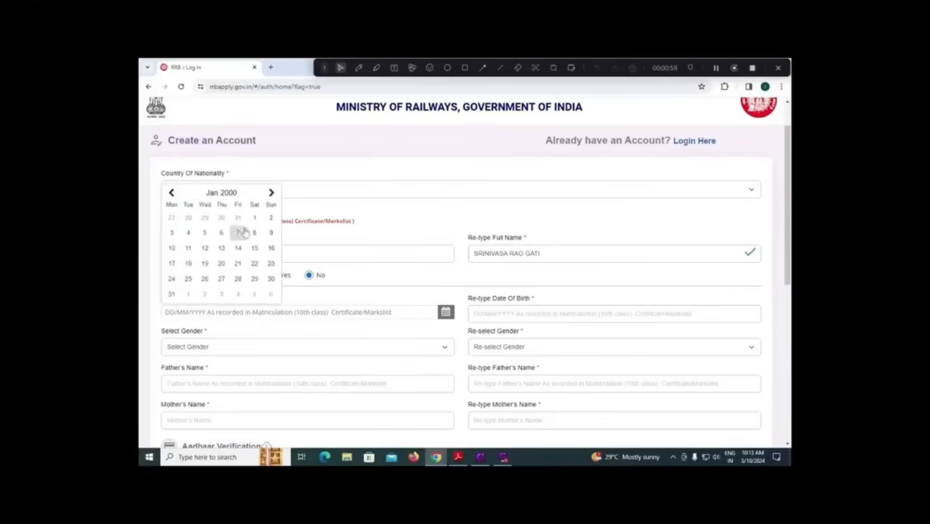
{"action": "left_click", "coordinate": [254, 219]}
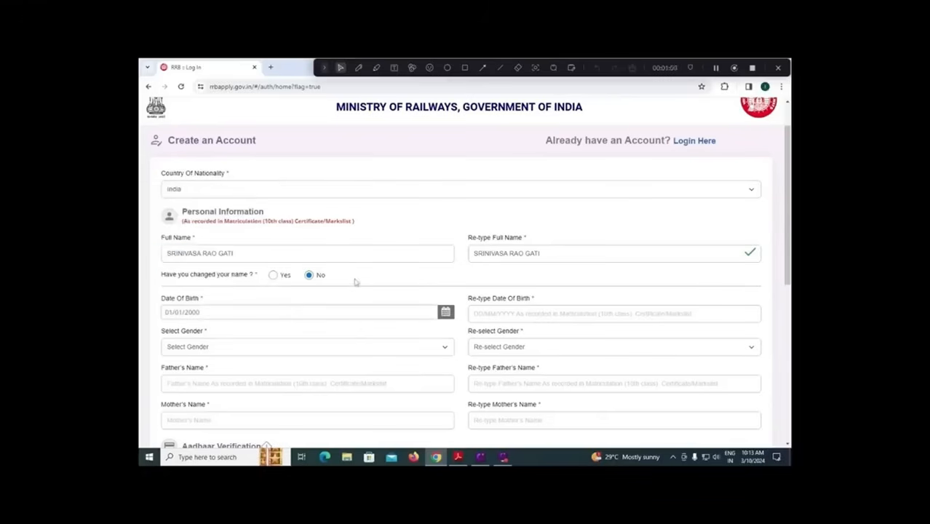
{"action": "left_click", "coordinate": [487, 313]}
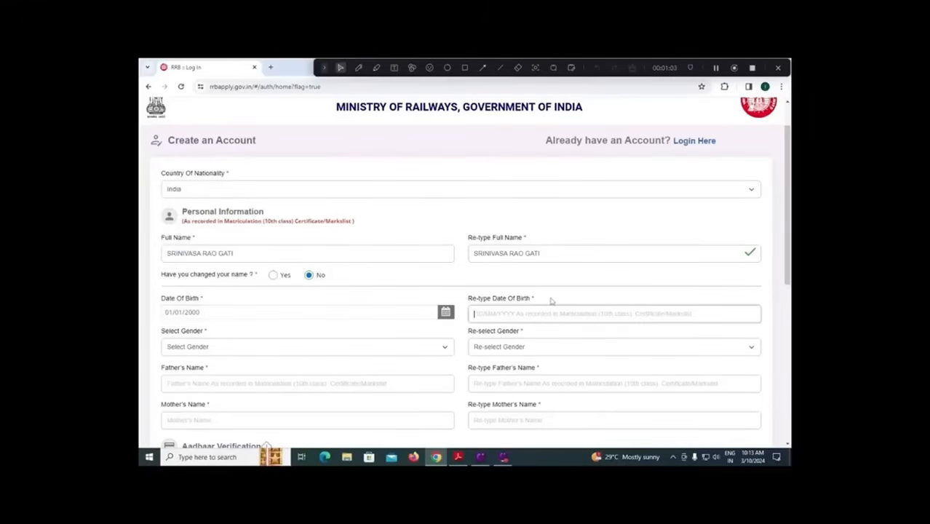
{"action": "type", "text": "01/01"}
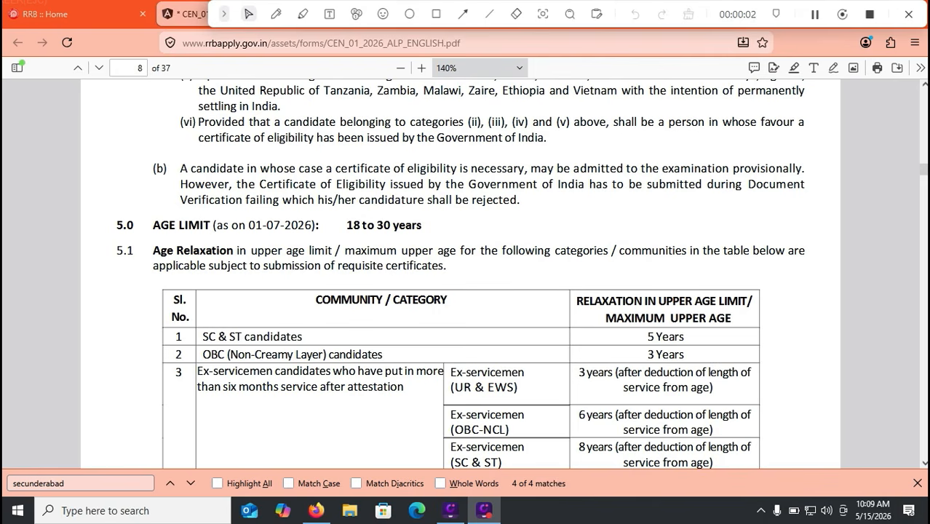
Step: Select the age-limit reference date 01-07-2026 and move to page 9's date-of-birth table
{"action": "left_click_drag", "start_coordinate": [246, 226], "coordinate": [315, 226]}
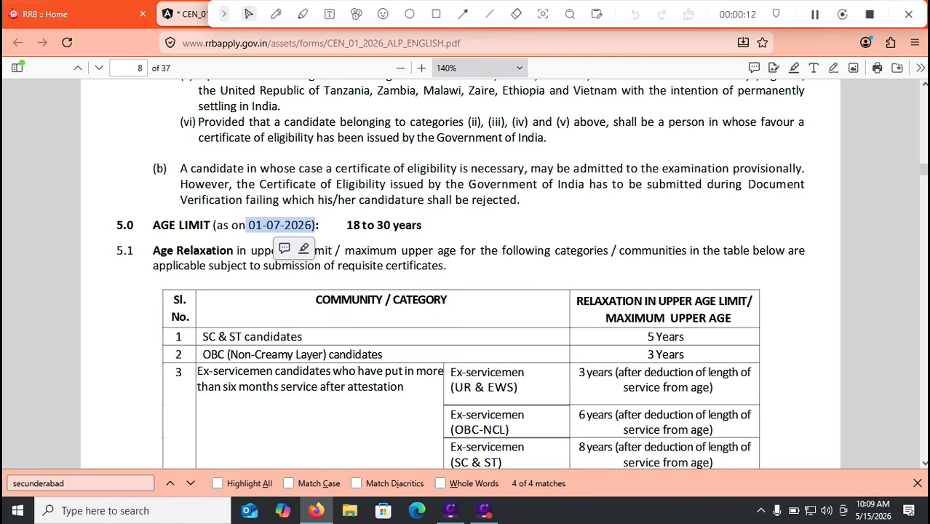
{"action": "scroll", "coordinate": [460, 274], "scroll_direction": "down", "scroll_amount": 10}
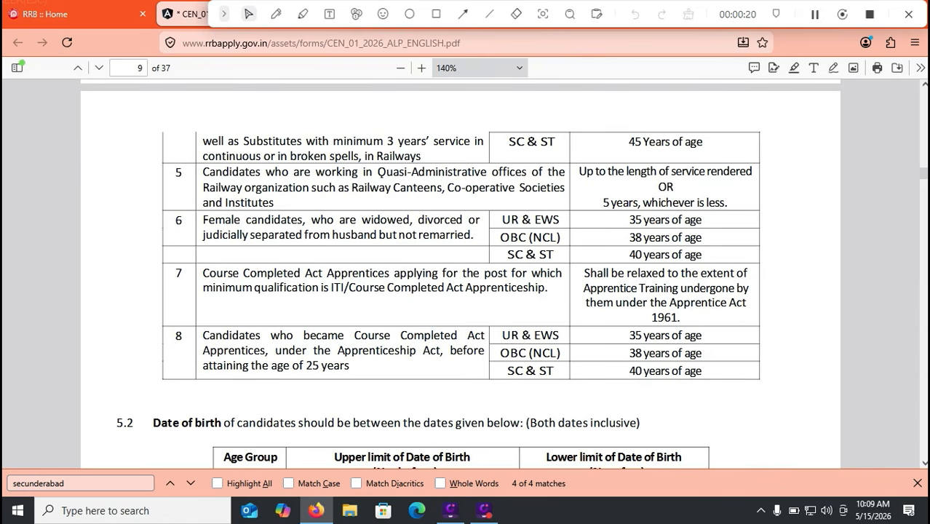
{"action": "scroll", "coordinate": [465, 276], "scroll_direction": "down", "scroll_amount": 5}
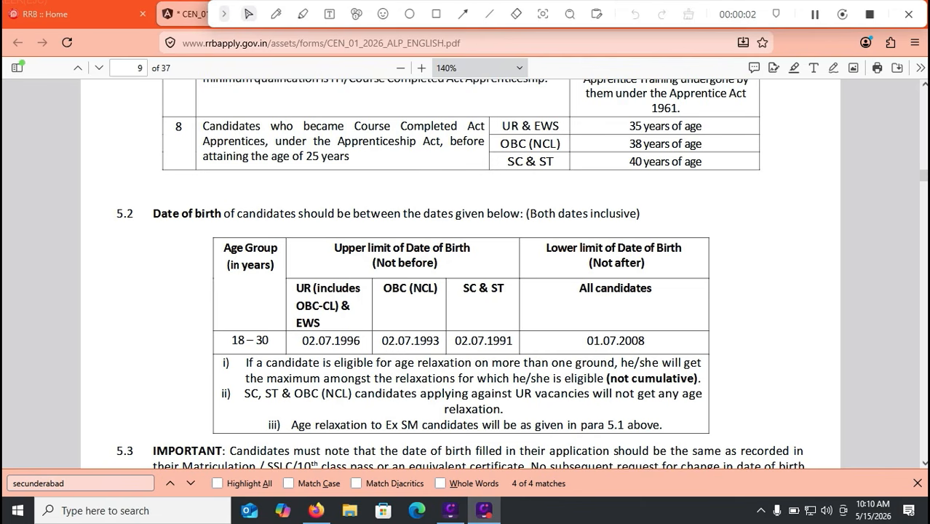
Step: Pen-mark the UR, OBC and 01.07.2008 birth limits, then clear all strokes
{"action": "left_click", "coordinate": [276, 13]}
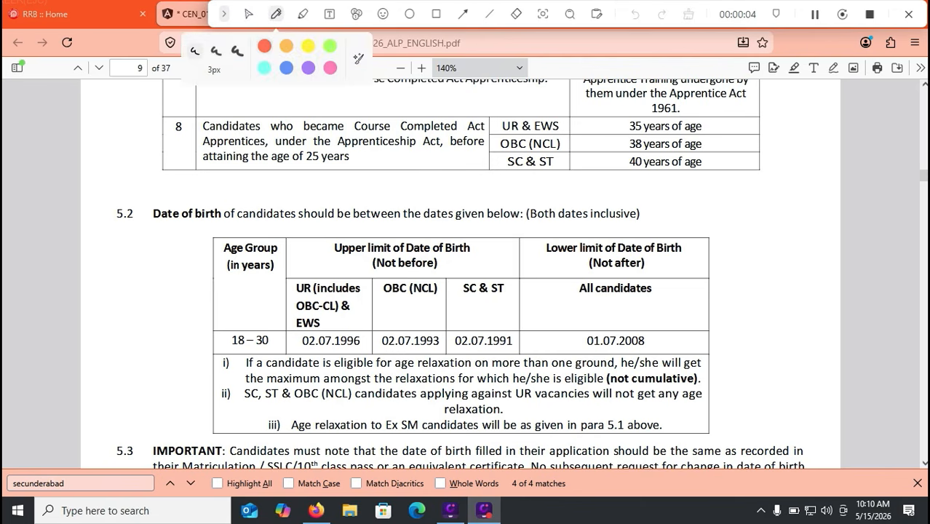
{"action": "left_click_drag", "start_coordinate": [640, 327], "coordinate": [706, 286]}
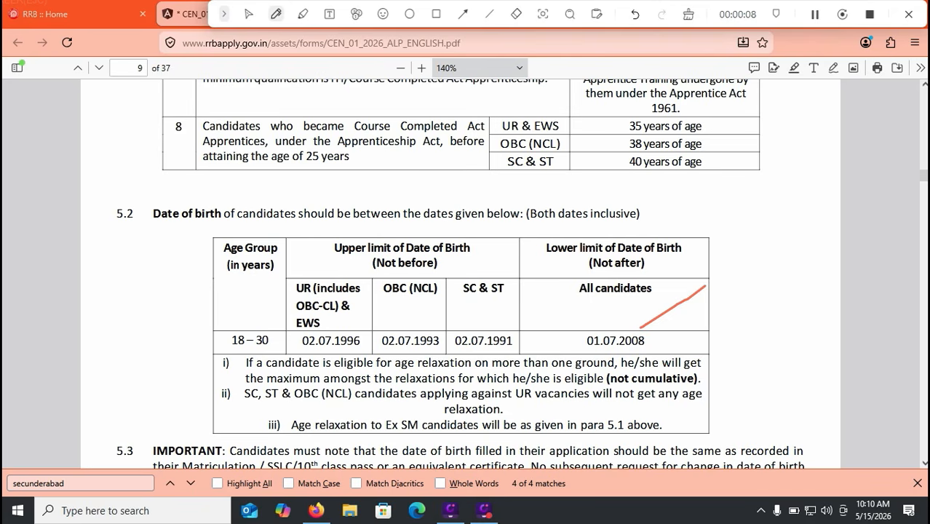
{"action": "left_click_drag", "start_coordinate": [333, 359], "coordinate": [404, 355]}
{"action": "left_click_drag", "start_coordinate": [653, 349], "coordinate": [713, 348]}
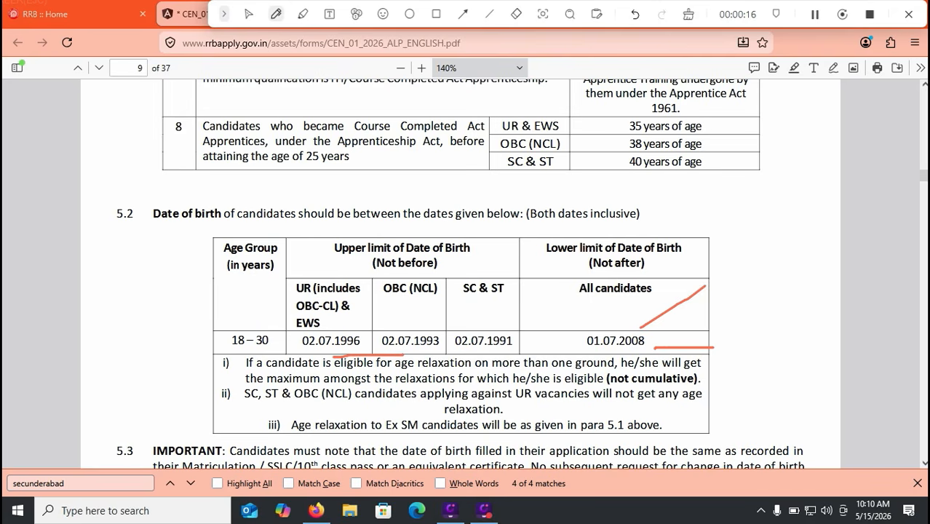
{"action": "left_click_drag", "start_coordinate": [425, 329], "coordinate": [457, 311]}
{"action": "left_click_drag", "start_coordinate": [670, 337], "coordinate": [681, 332]}
{"action": "left_click_drag", "start_coordinate": [516, 329], "coordinate": [542, 313]}
{"action": "left_click", "coordinate": [689, 14]}
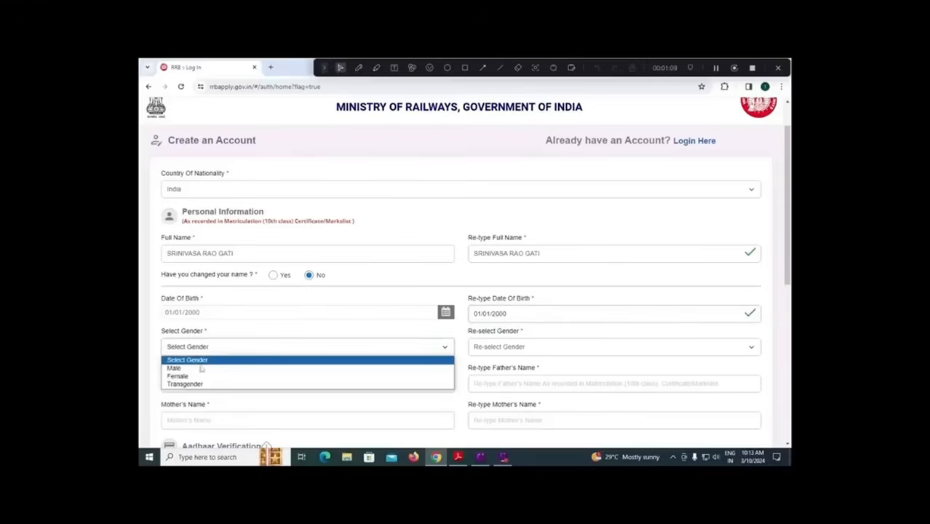
Step: Set gender to Male and confirm it as Male
{"action": "left_click", "coordinate": [203, 367]}
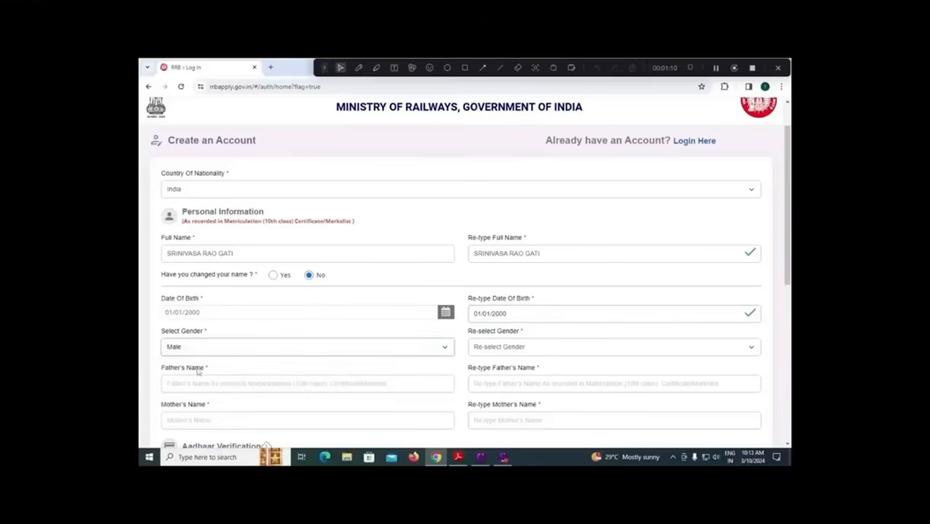
{"action": "left_click", "coordinate": [491, 348]}
{"action": "left_click", "coordinate": [492, 365]}
Step: Enter the father's name and re-type it to confirm, correcting typos
{"action": "left_click", "coordinate": [210, 383]}
{"action": "key", "text": "BackSpace"}
{"action": "key", "text": "BackSpace"}
{"action": "key", "text": "BackSpace"}
{"action": "key", "text": "BackSpace"}
{"action": "key", "text": "Tab"}
Step: Enter the mother's name, re-type it matching, and reach Aadhaar Verification
{"action": "key", "text": "Tab"}
{"action": "key", "text": "Tab"}
{"action": "key", "text": "BackSpace"}
{"action": "key", "text": "BackSpace"}
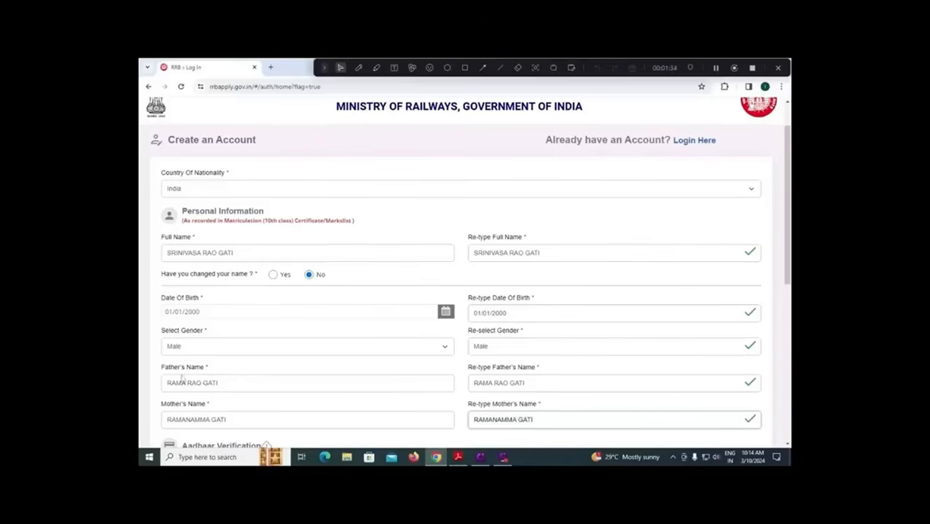
{"action": "scroll", "coordinate": [186, 377], "scroll_direction": "down", "scroll_amount": 3}
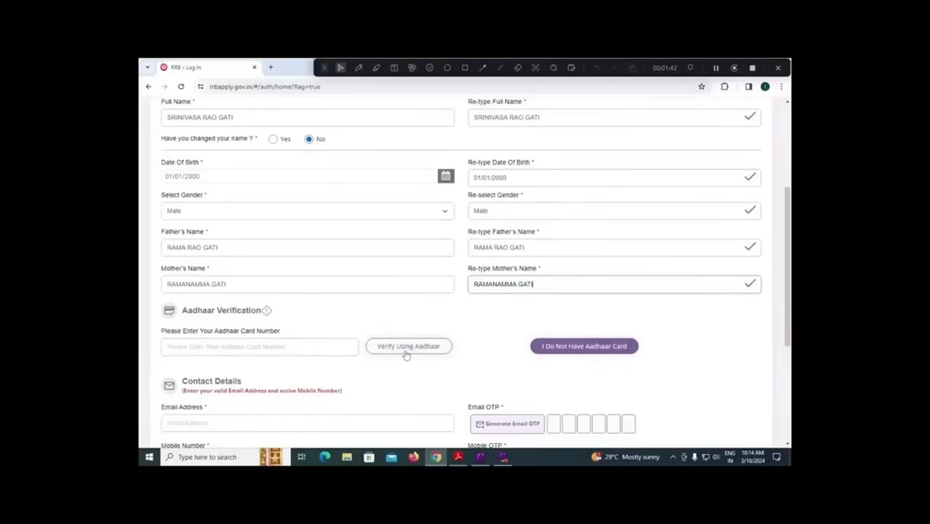
Step: Choose 'I Do Not Have Aadhaar Card' and confirm it in the Information dialog
{"action": "left_click", "coordinate": [584, 350]}
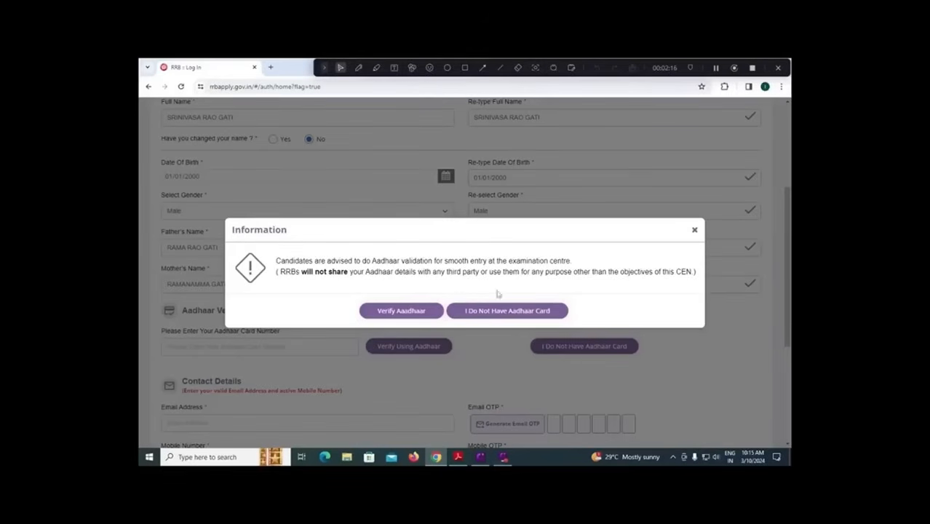
{"action": "left_click", "coordinate": [412, 317]}
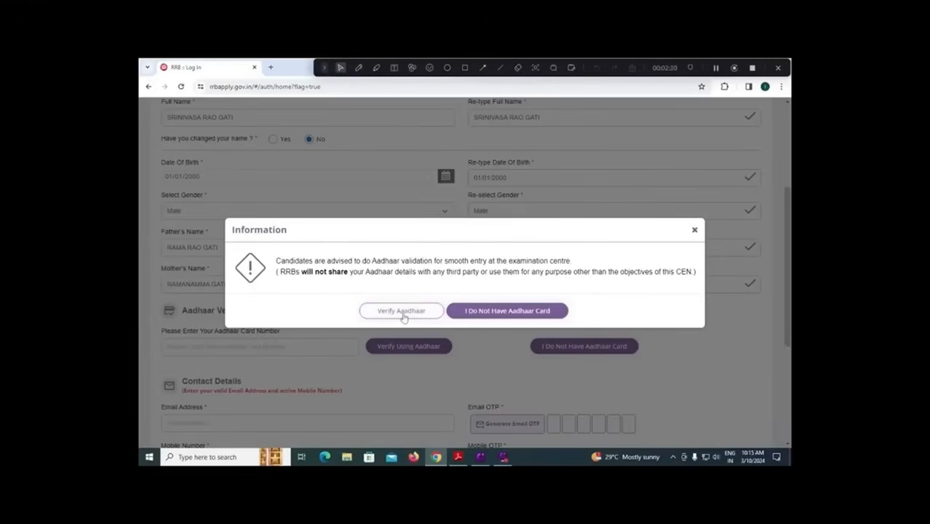
{"action": "left_click", "coordinate": [496, 313]}
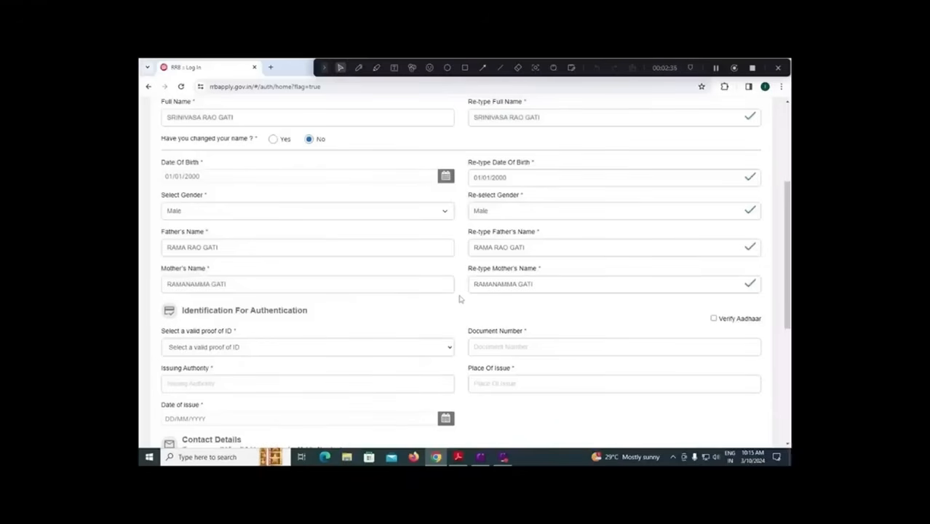
{"action": "scroll", "coordinate": [460, 298], "scroll_direction": "down", "scroll_amount": 2}
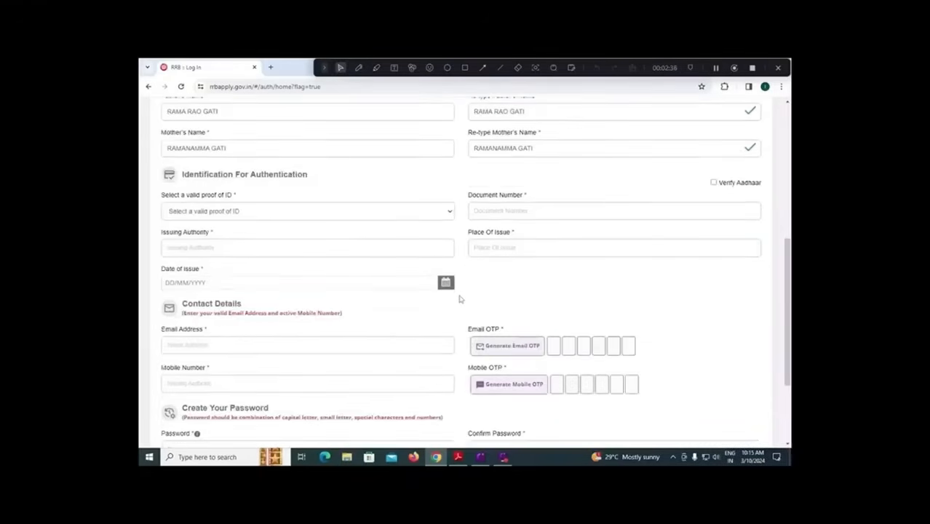
Step: Select PAN as proof of ID, leaving document number, issuing authority and place of issue blank
{"action": "left_click", "coordinate": [285, 211]}
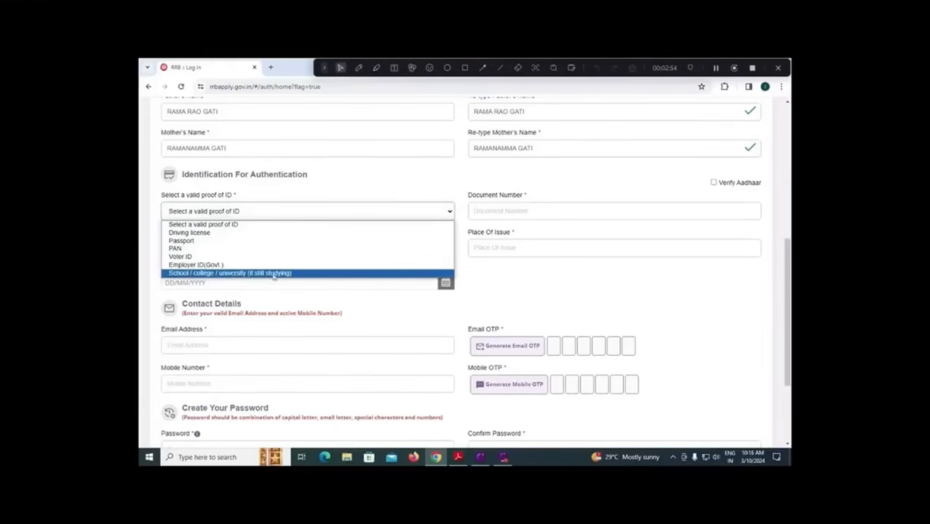
{"action": "left_click", "coordinate": [217, 250]}
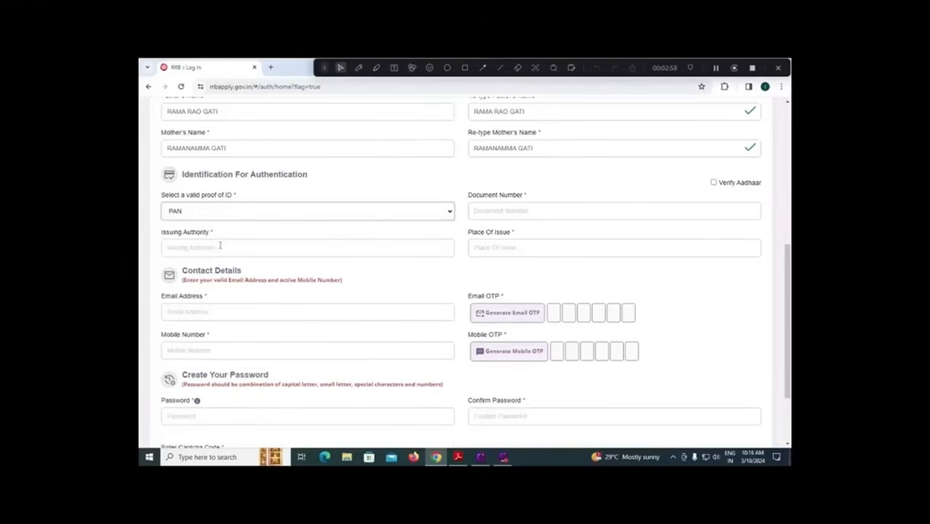
{"action": "left_click", "coordinate": [501, 212]}
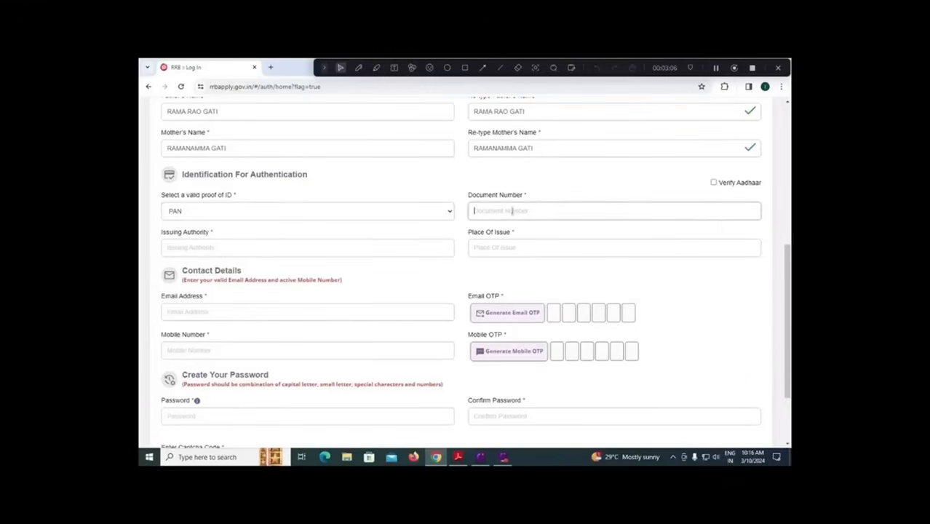
{"action": "left_click", "coordinate": [197, 248]}
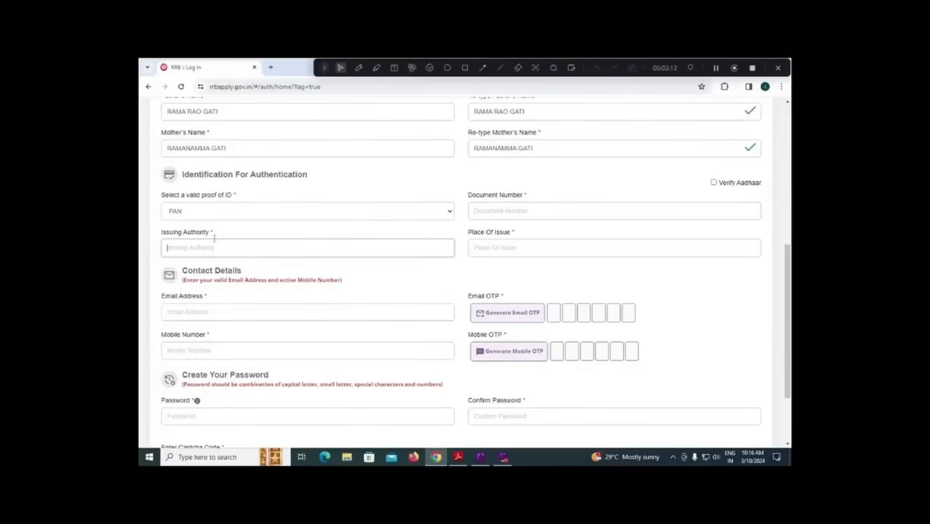
{"action": "left_click", "coordinate": [218, 213]}
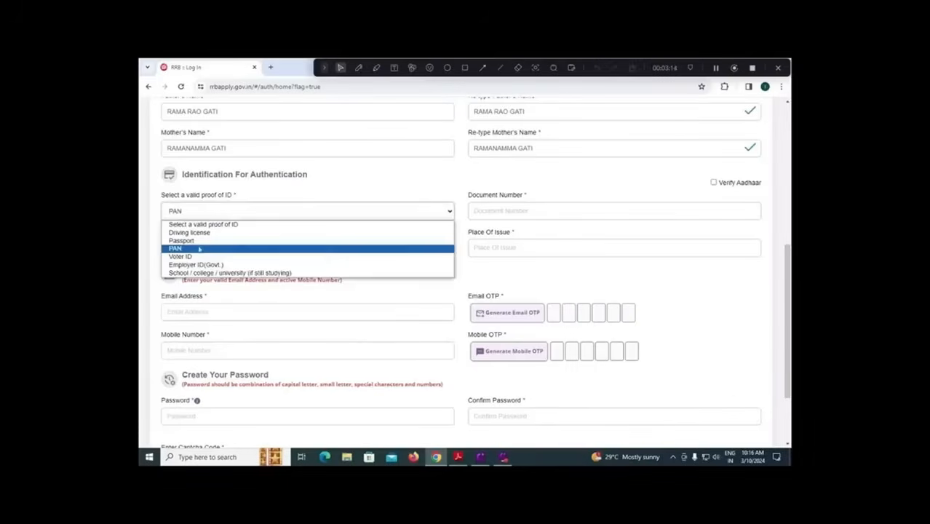
{"action": "left_click", "coordinate": [248, 199]}
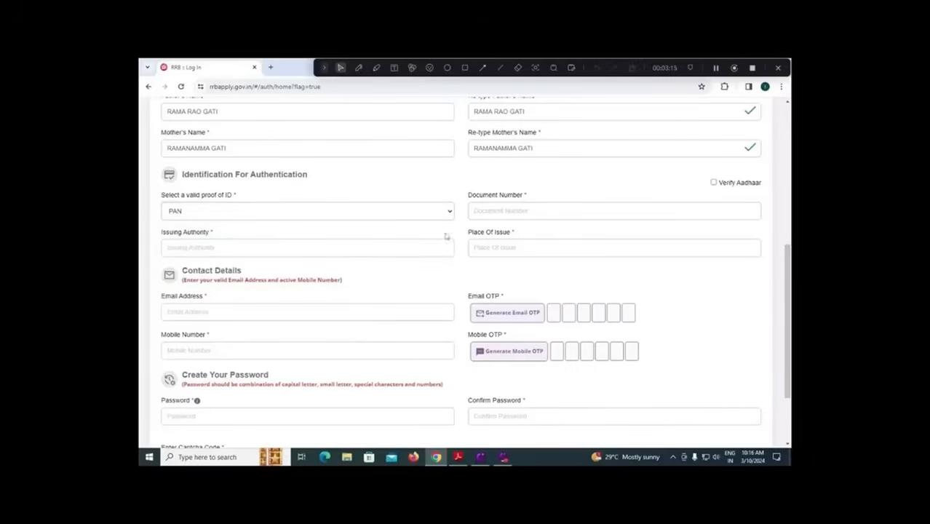
{"action": "left_click", "coordinate": [496, 247]}
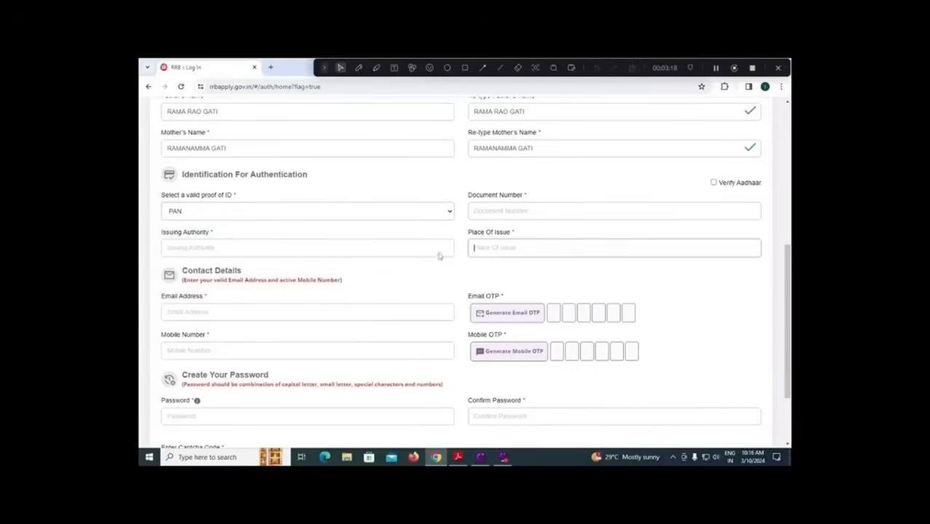
{"action": "left_click", "coordinate": [283, 306]}
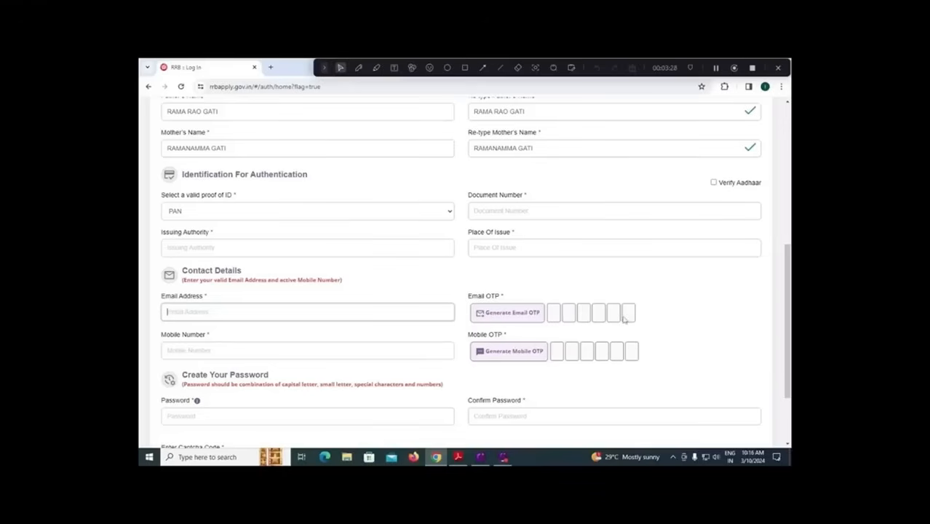
Step: Enter the candidate's ten-digit mobile number and scroll to the password and captcha
{"action": "left_click", "coordinate": [243, 351]}
{"action": "type", "text": "9999999999"}
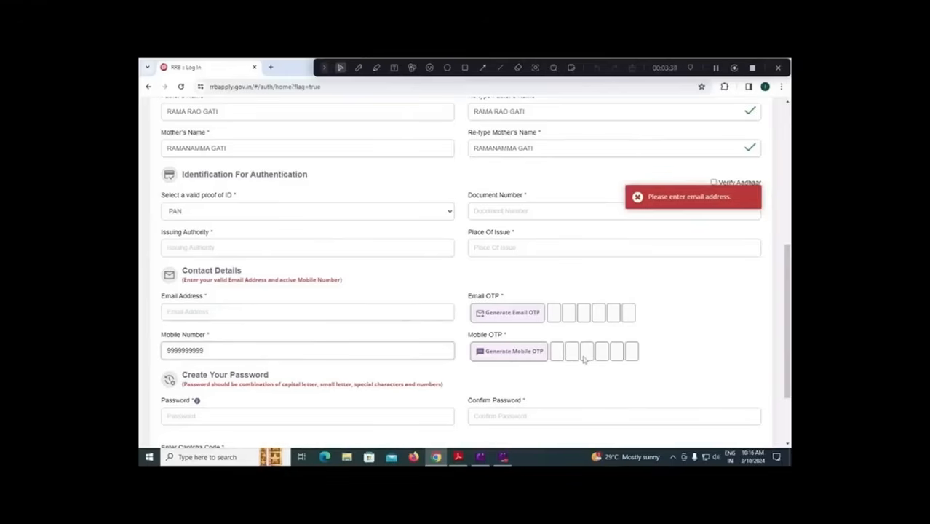
{"action": "scroll", "coordinate": [587, 357], "scroll_direction": "down", "scroll_amount": 3}
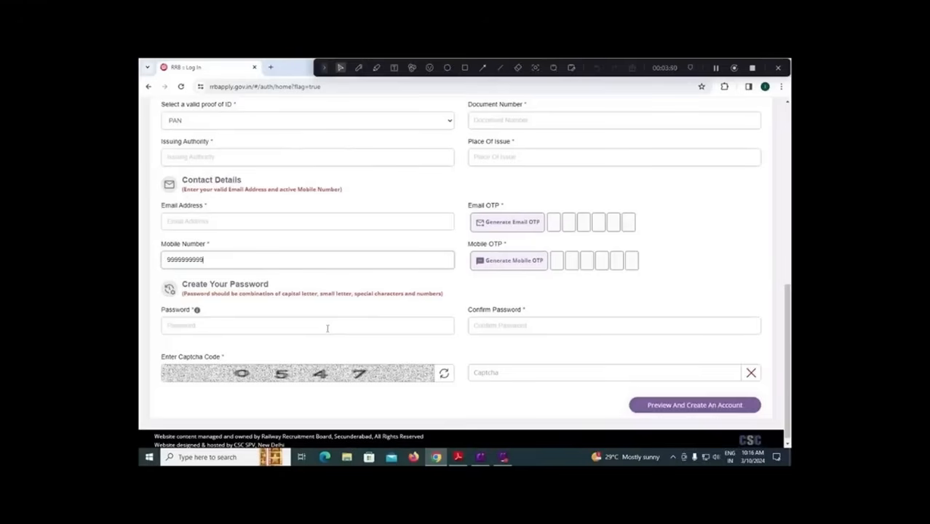
Step: Fill in the account password fields, enter captcha 0547, and preview the account details
{"action": "left_click", "coordinate": [300, 325]}
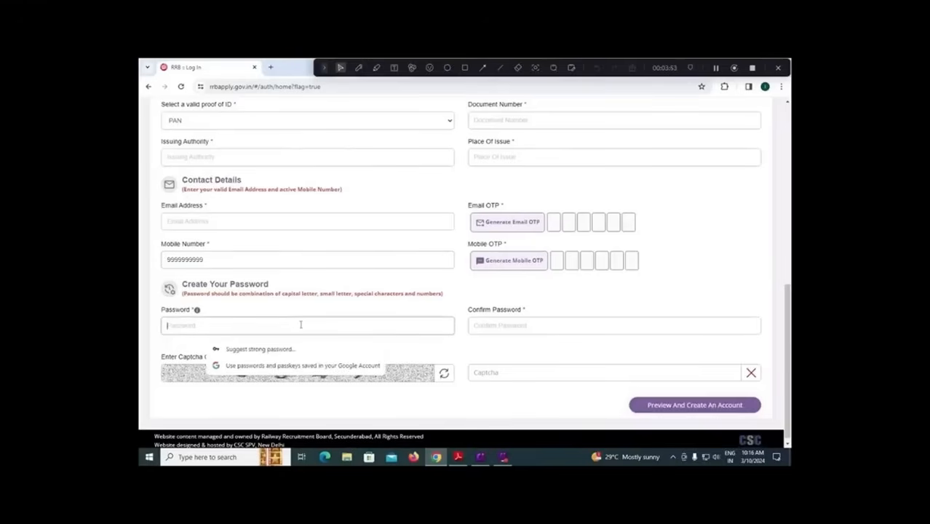
{"action": "left_click", "coordinate": [500, 326]}
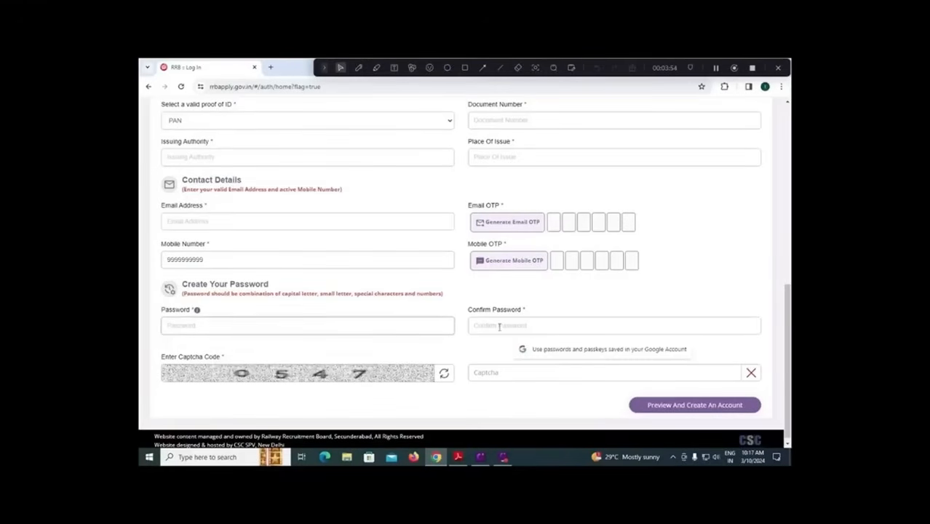
{"action": "left_click", "coordinate": [528, 373]}
{"action": "type", "text": "0547"}
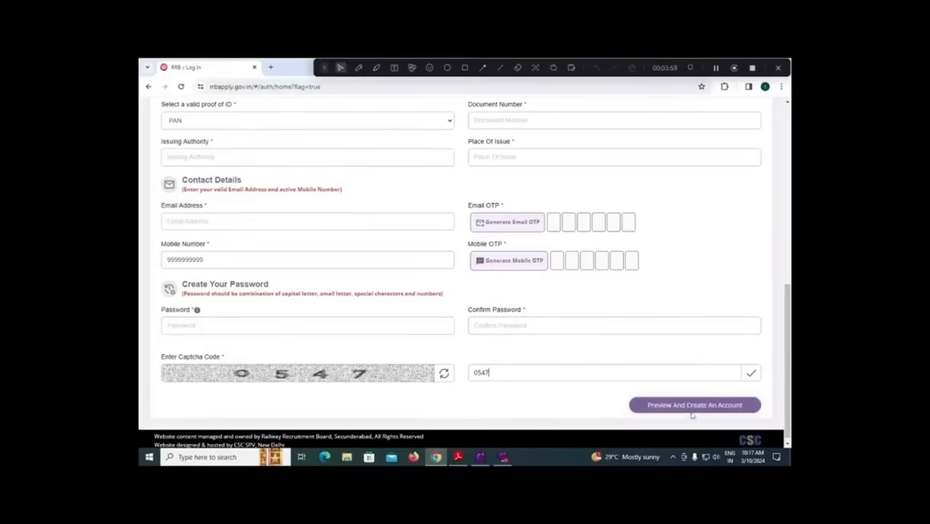
{"action": "left_click", "coordinate": [465, 68]}
{"action": "left_click_drag", "start_coordinate": [621, 389], "coordinate": [774, 423]}
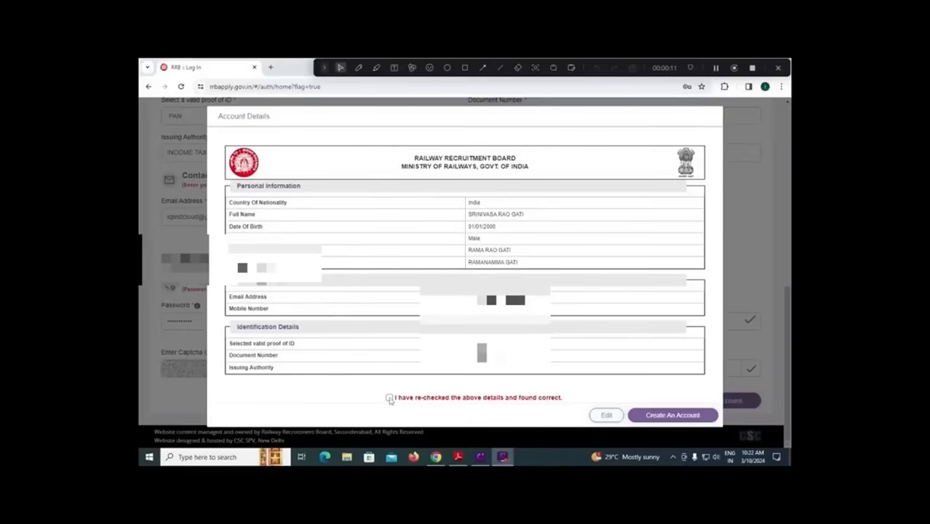
Step: Confirm the details are re-checked, then create the account and proceed past the information notice
{"action": "left_click", "coordinate": [389, 398]}
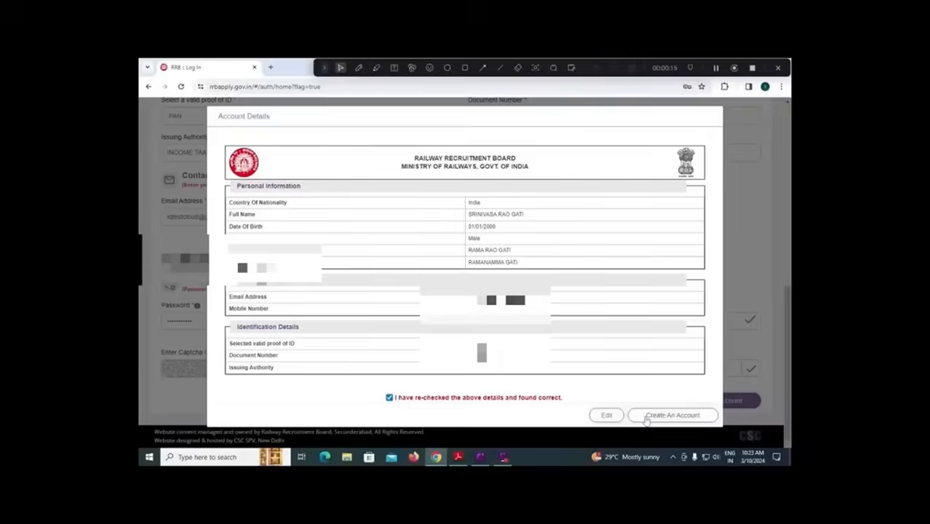
{"action": "left_click", "coordinate": [647, 420]}
{"action": "left_click", "coordinate": [647, 419]}
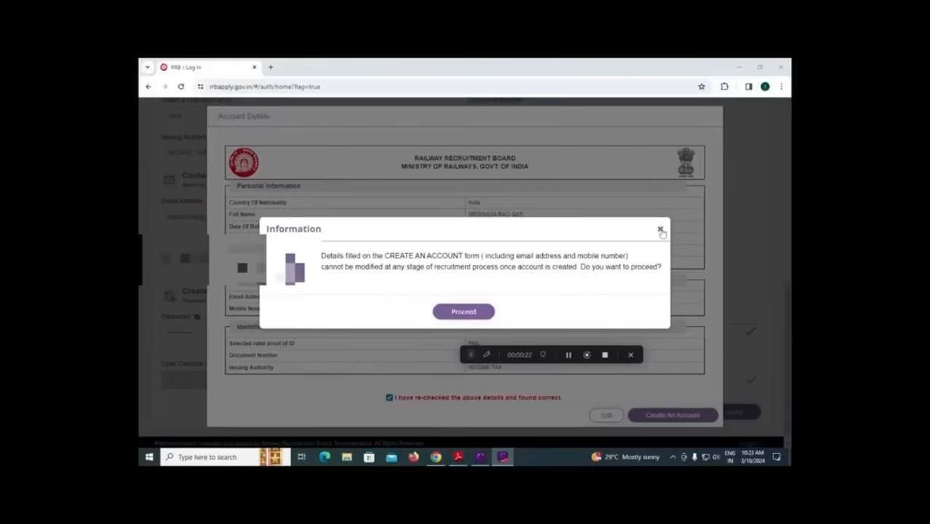
{"action": "left_click", "coordinate": [473, 311]}
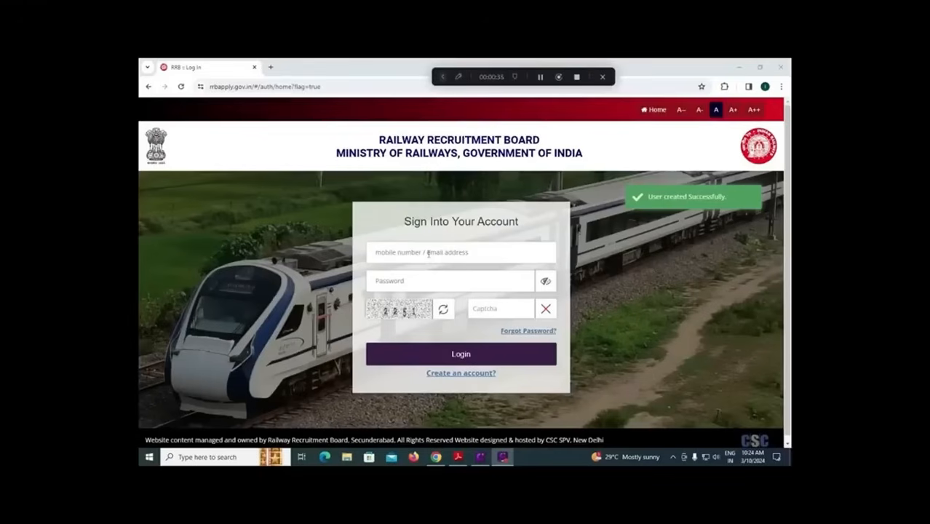
Step: Switch the sign-in form from Aadhaar OTP to mobile/email and password login
{"action": "left_click", "coordinate": [492, 309]}
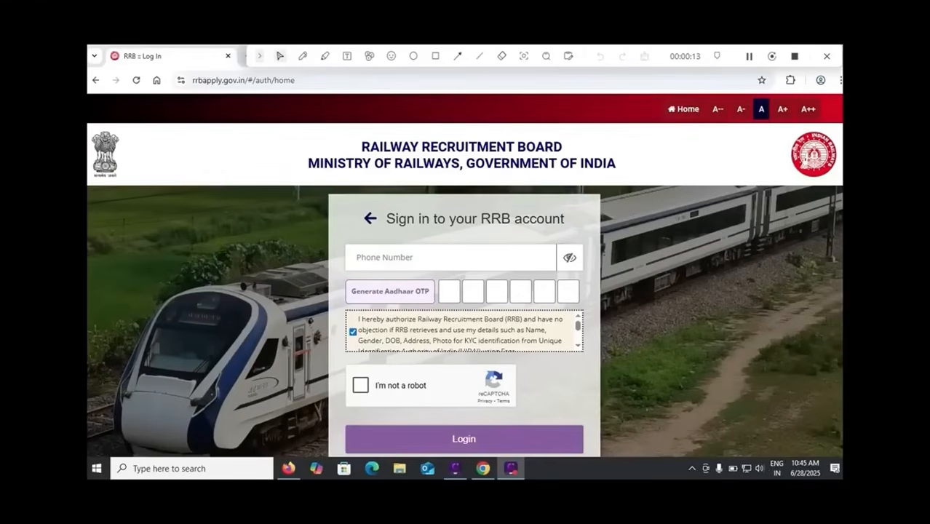
{"action": "left_click", "coordinate": [371, 218]}
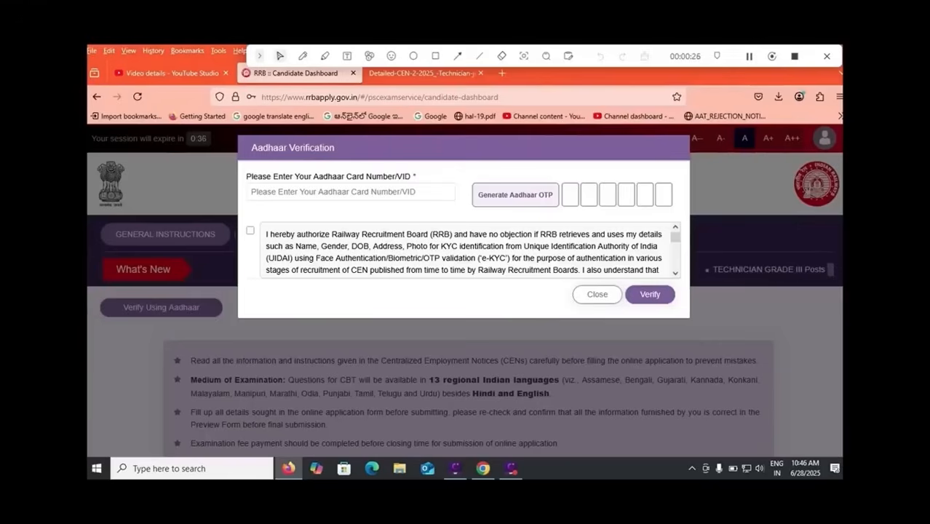
Step: Dismiss the saved-password suggestions on the Aadhaar field and tick the Aadhaar KYC consent
{"action": "left_click", "coordinate": [350, 193]}
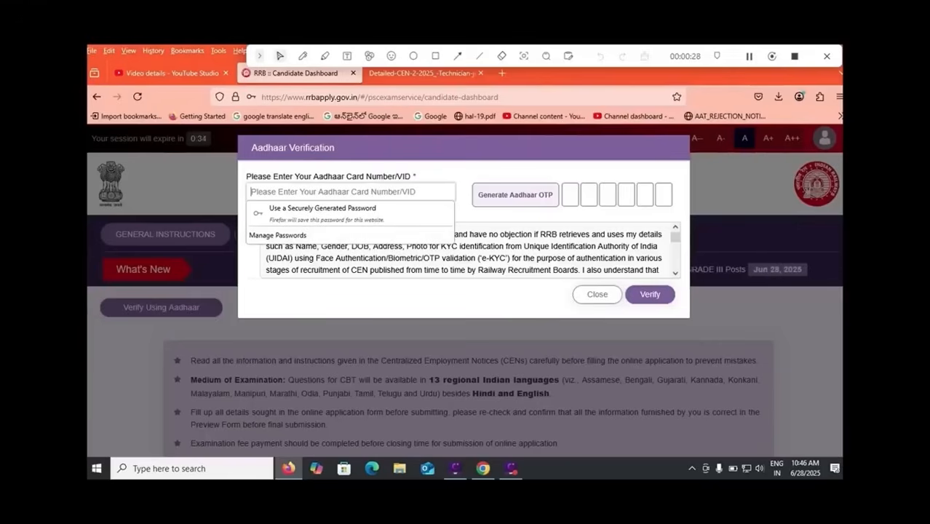
{"action": "key", "text": "Escape"}
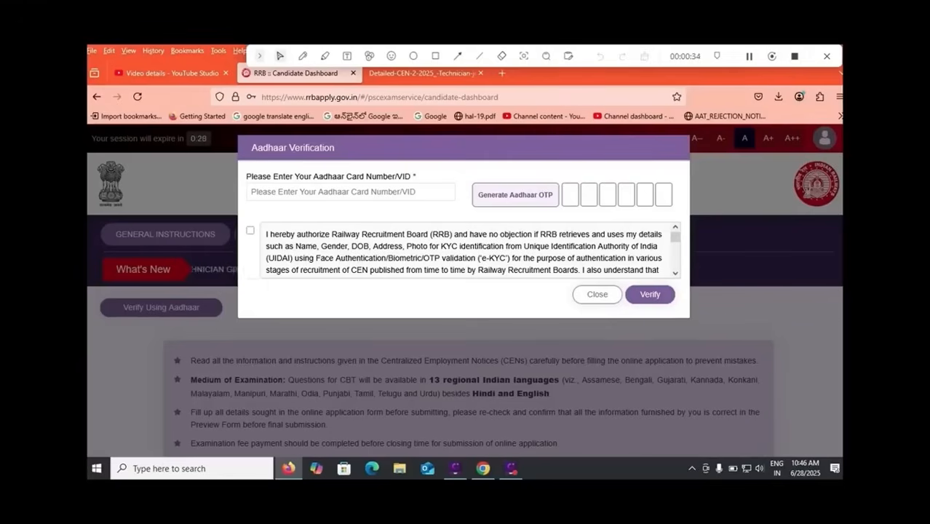
{"action": "left_click", "coordinate": [251, 231]}
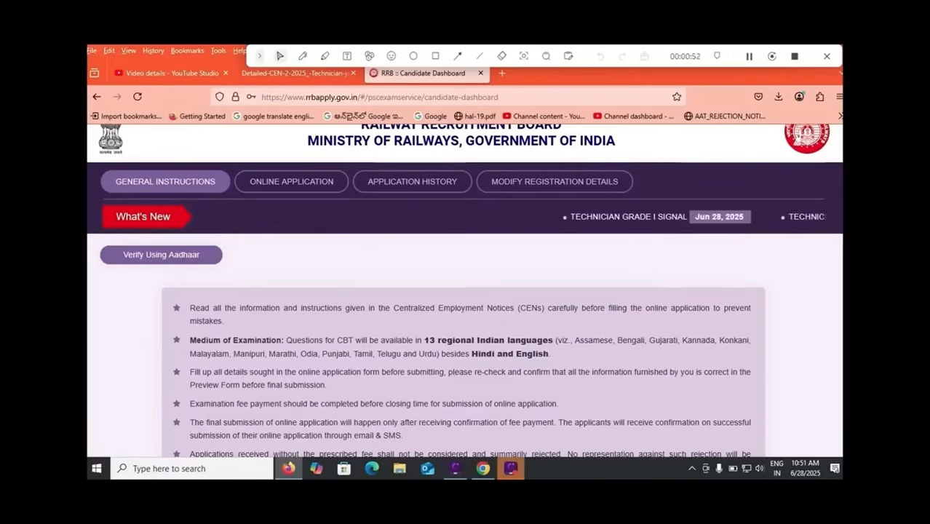
Step: Highlight the 13 regional CBT exam languages in the General Instructions and read further down
{"action": "left_click_drag", "start_coordinate": [377, 354], "coordinate": [408, 354]}
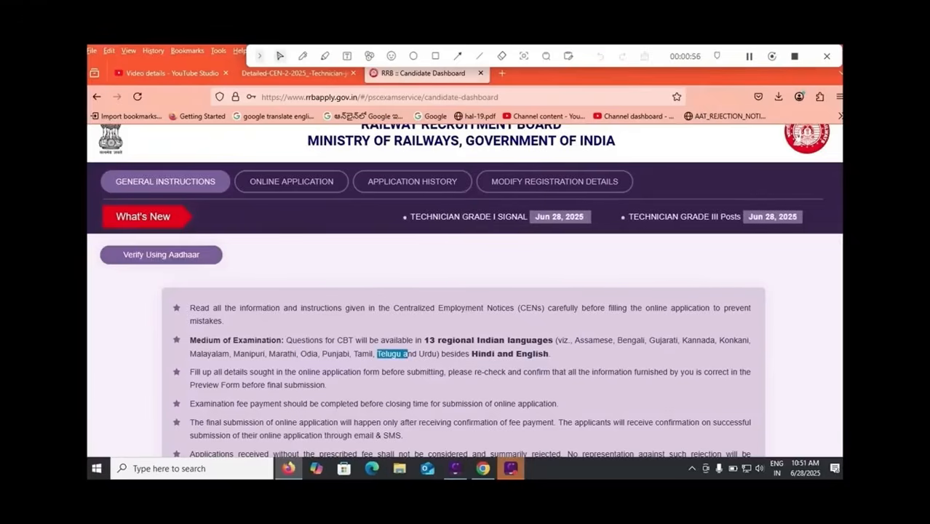
{"action": "scroll", "coordinate": [465, 291], "scroll_direction": "down", "scroll_amount": 1}
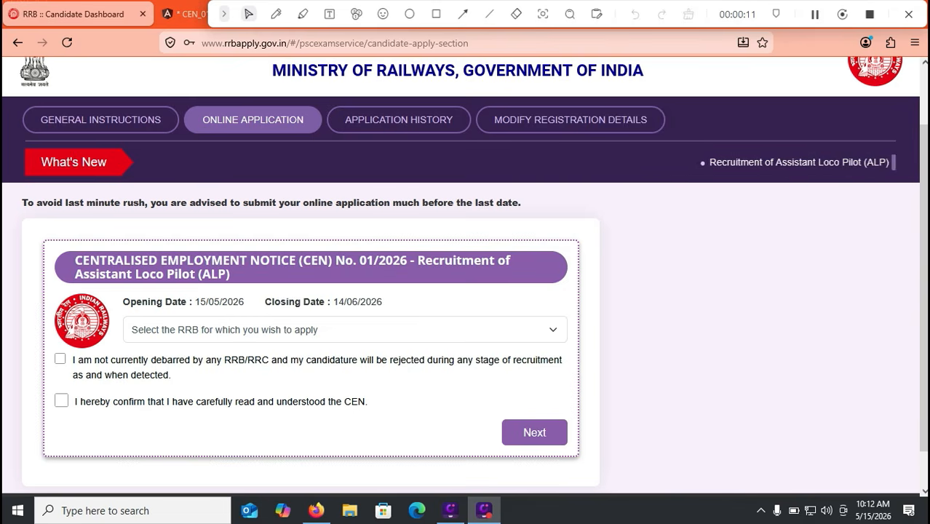
Step: Choose Secunderabad as the RRB for the ALP application
{"action": "left_click", "coordinate": [345, 330]}
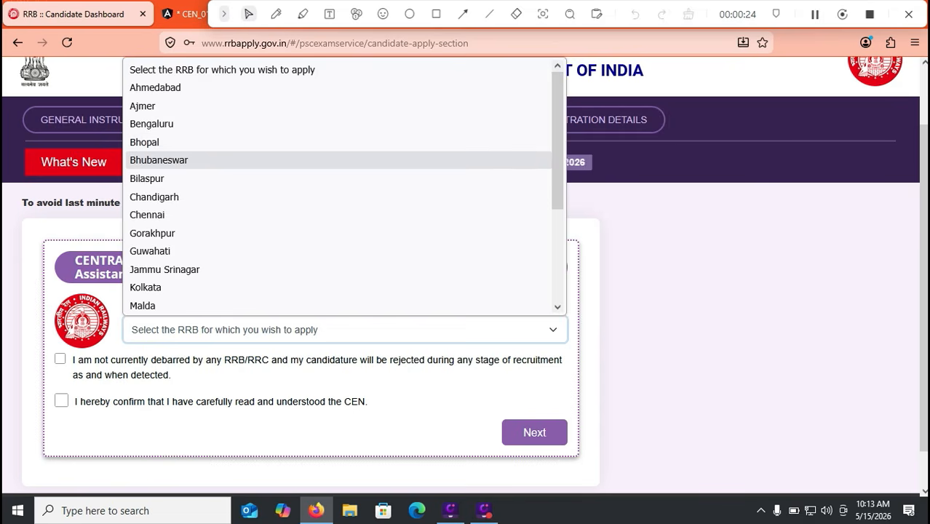
{"action": "scroll", "coordinate": [218, 159], "scroll_direction": "down", "scroll_amount": 3}
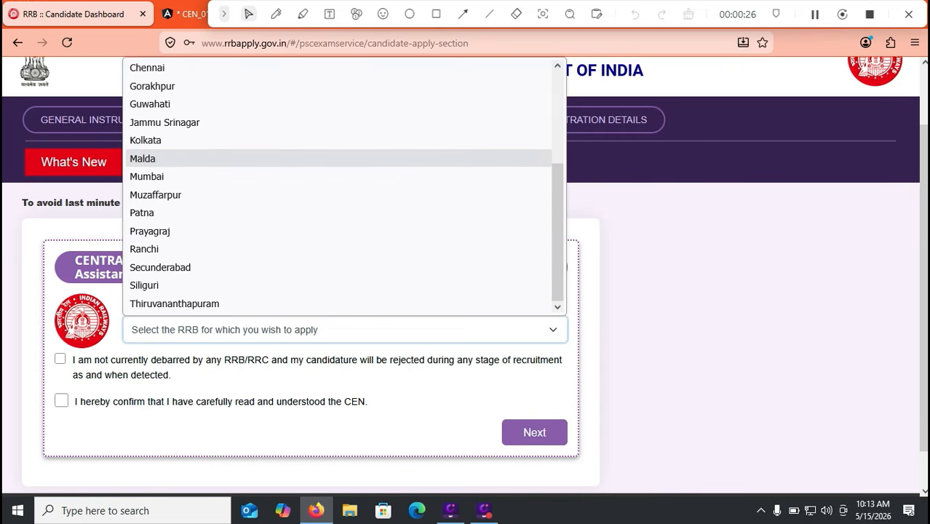
{"action": "left_click", "coordinate": [160, 268]}
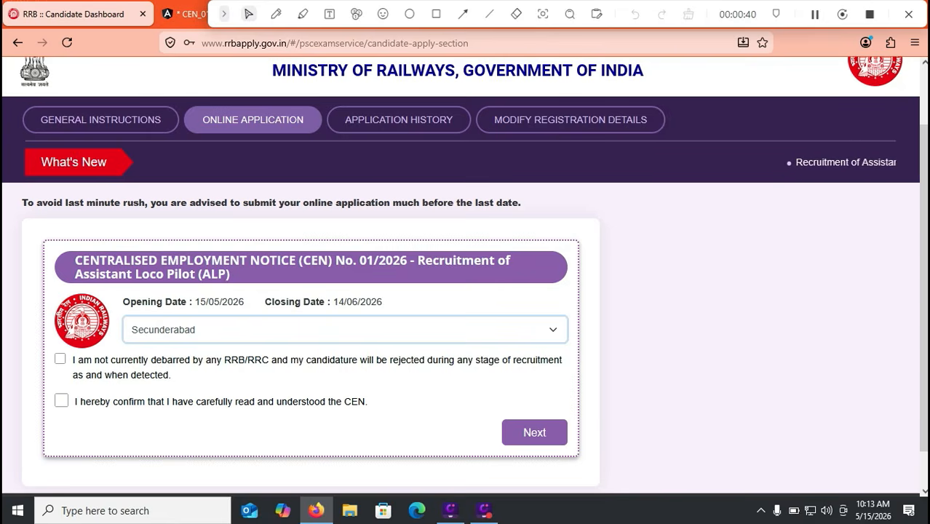
Step: Tick both the not-debarred and read-the-CEN declarations
{"action": "key", "text": "Tab"}
{"action": "key", "text": "space"}
{"action": "key", "text": "Tab"}
{"action": "key", "text": "space"}
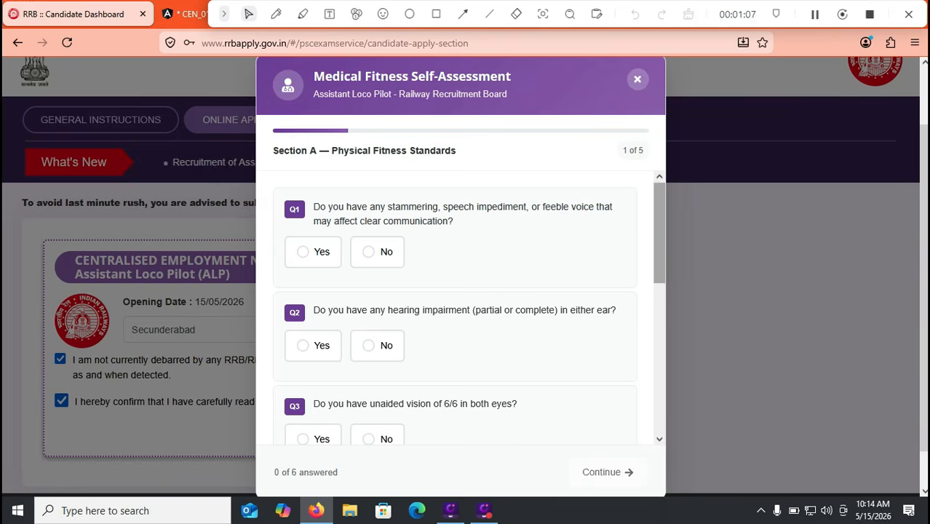
Step: Answer No to the speech and hearing questions and Yes to 6/6 unaided vision
{"action": "scroll", "coordinate": [454, 309], "scroll_direction": "down", "scroll_amount": 5}
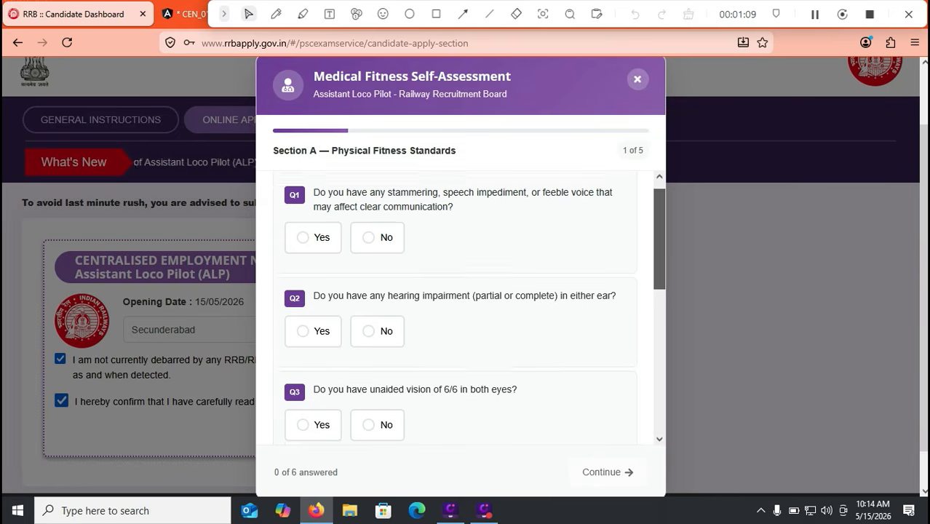
{"action": "scroll", "coordinate": [455, 309], "scroll_direction": "up", "scroll_amount": 5}
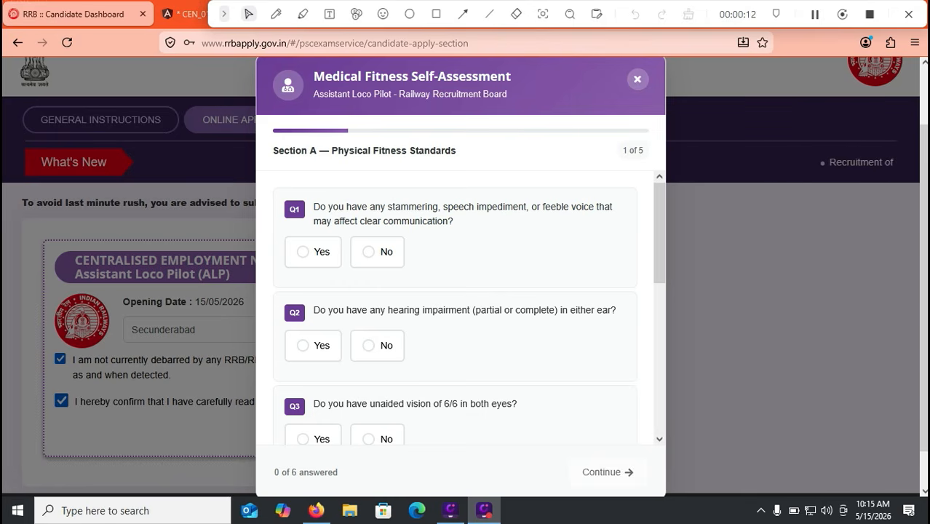
{"action": "left_click", "coordinate": [378, 251]}
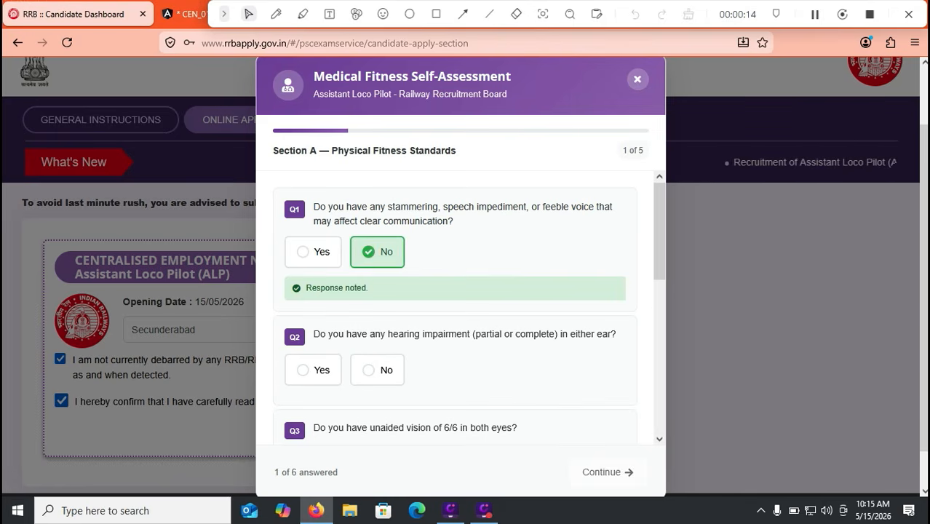
{"action": "scroll", "coordinate": [455, 305], "scroll_direction": "down", "scroll_amount": 2}
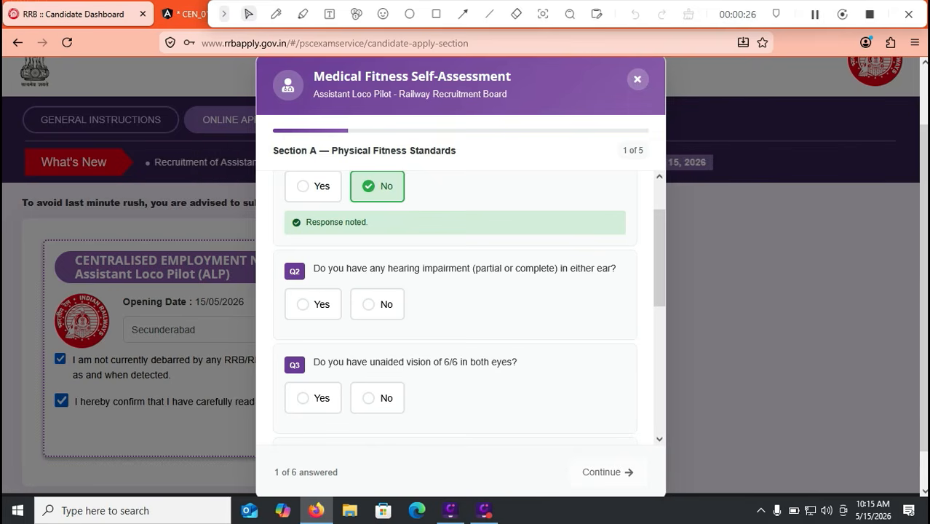
{"action": "left_click", "coordinate": [377, 304]}
{"action": "scroll", "coordinate": [455, 305], "scroll_direction": "down", "scroll_amount": 2}
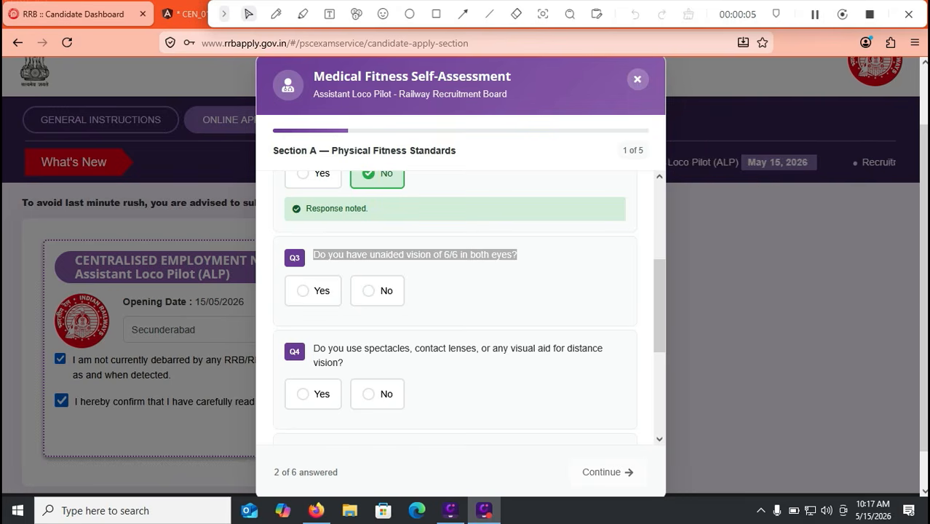
{"action": "left_click", "coordinate": [466, 291]}
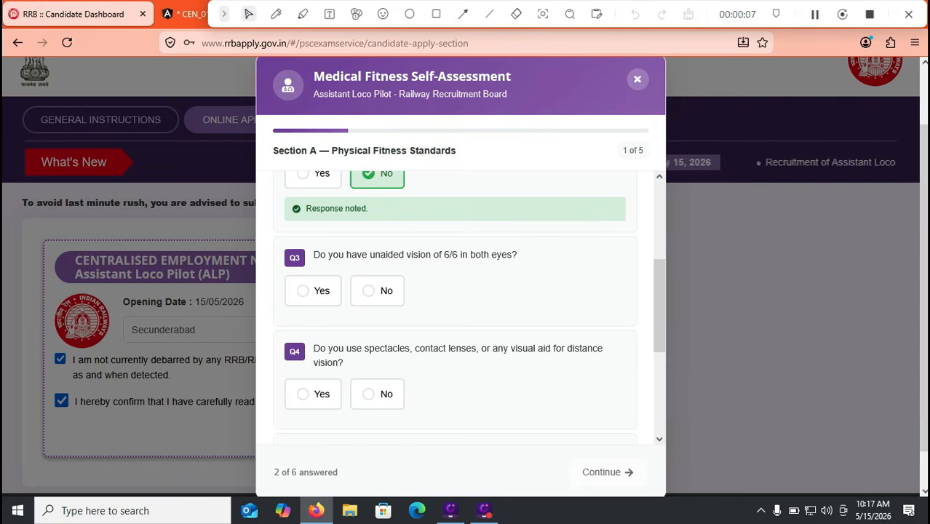
{"action": "left_click", "coordinate": [313, 292]}
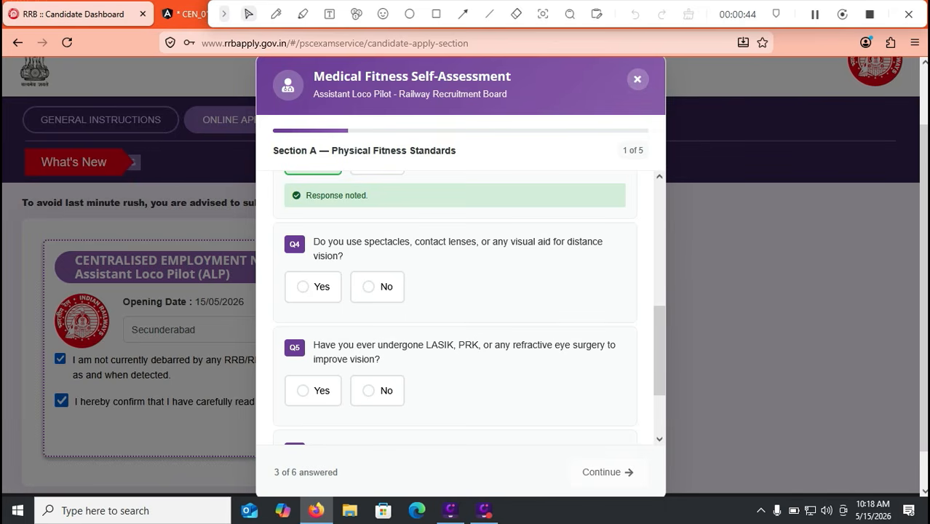
Step: Answer No to spectacles, refractive surgery and colour blindness, then continue to Section B
{"action": "left_click", "coordinate": [377, 287]}
{"action": "scroll", "coordinate": [377, 287], "scroll_direction": "down", "scroll_amount": 1}
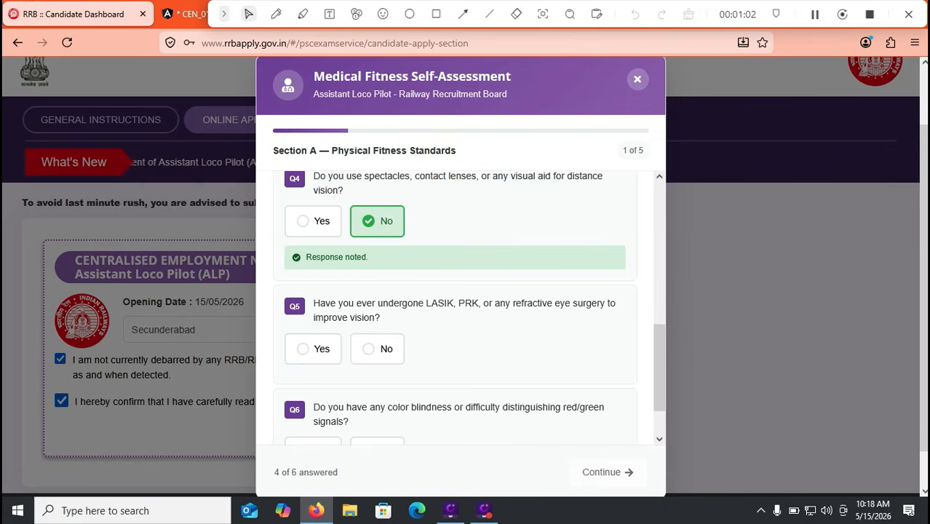
{"action": "left_click", "coordinate": [377, 349]}
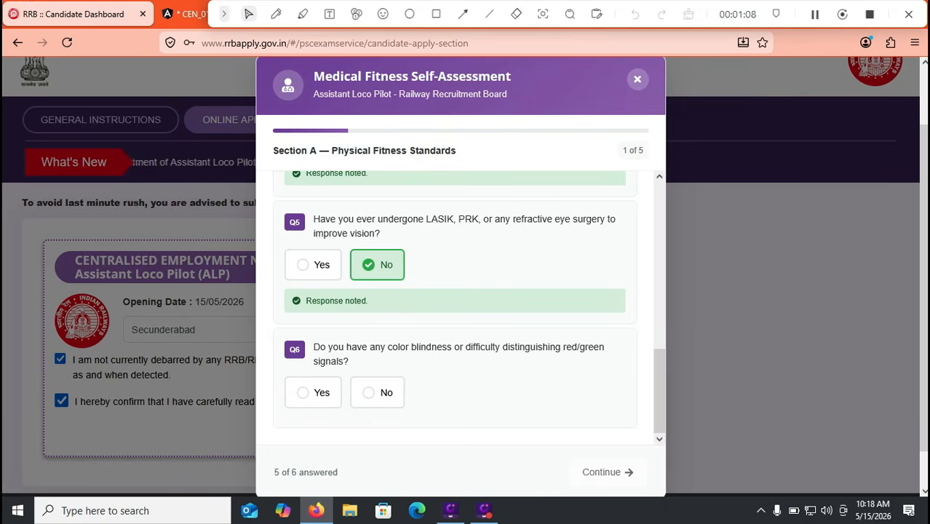
{"action": "left_click", "coordinate": [377, 393]}
{"action": "scroll", "coordinate": [377, 393], "scroll_direction": "down", "scroll_amount": 2}
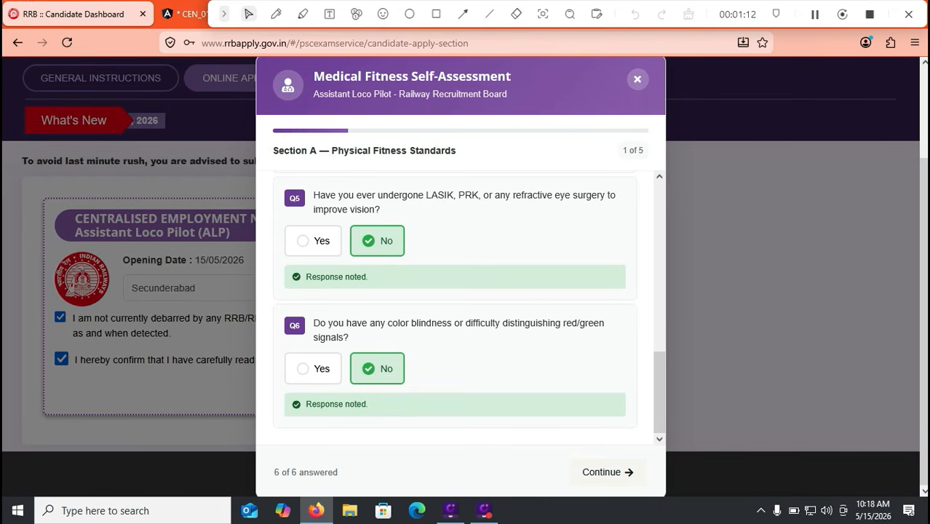
{"action": "left_click", "coordinate": [609, 473]}
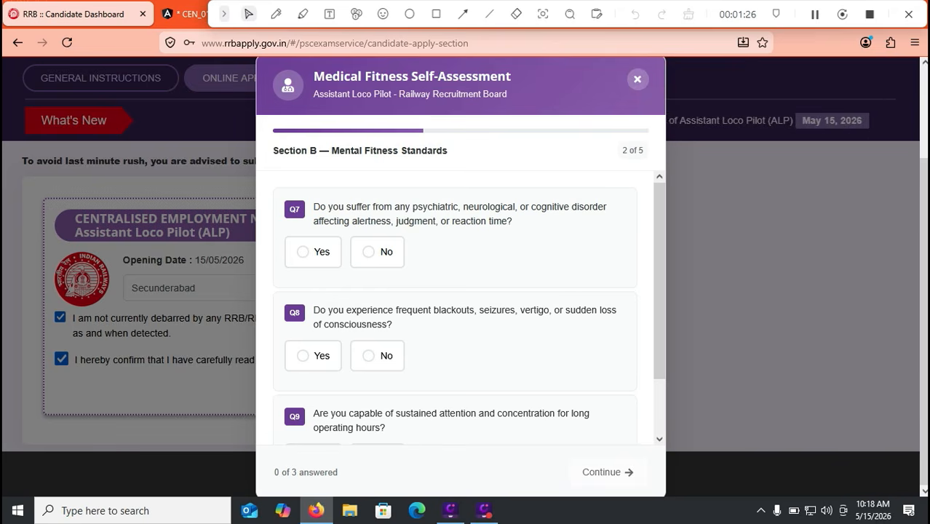
Step: Answer No to psychiatric disorder and blackouts, Yes to sustained attention, and continue to Section C
{"action": "left_click", "coordinate": [377, 252]}
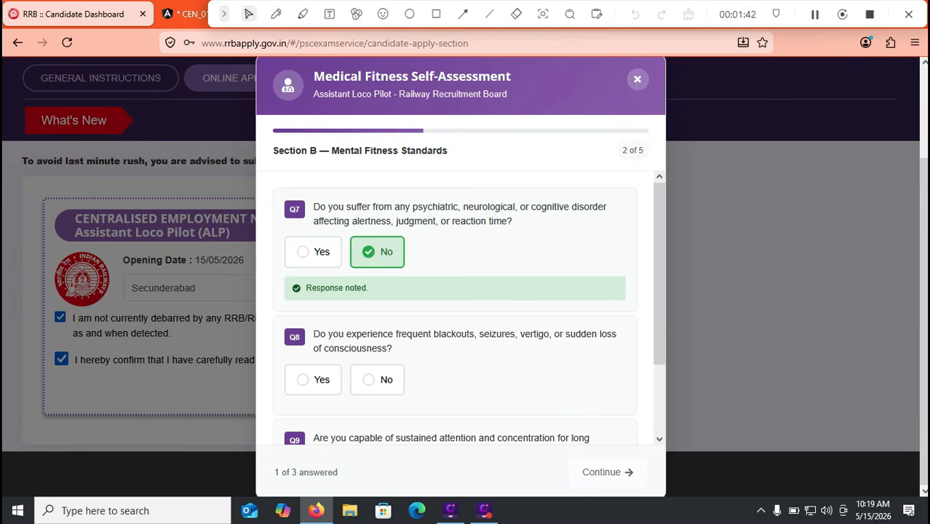
{"action": "left_click", "coordinate": [378, 380]}
{"action": "scroll", "coordinate": [378, 380], "scroll_direction": "down", "scroll_amount": 2}
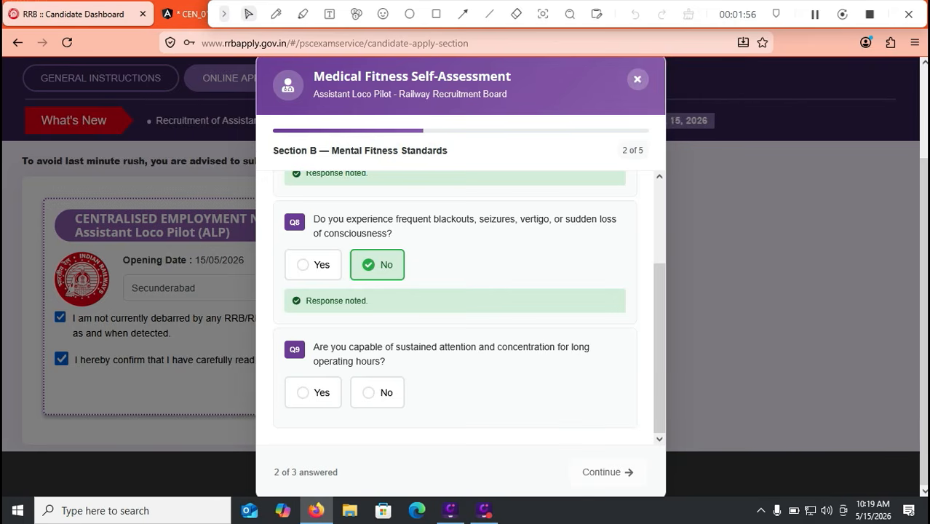
{"action": "left_click", "coordinate": [313, 393]}
{"action": "left_click", "coordinate": [607, 472]}
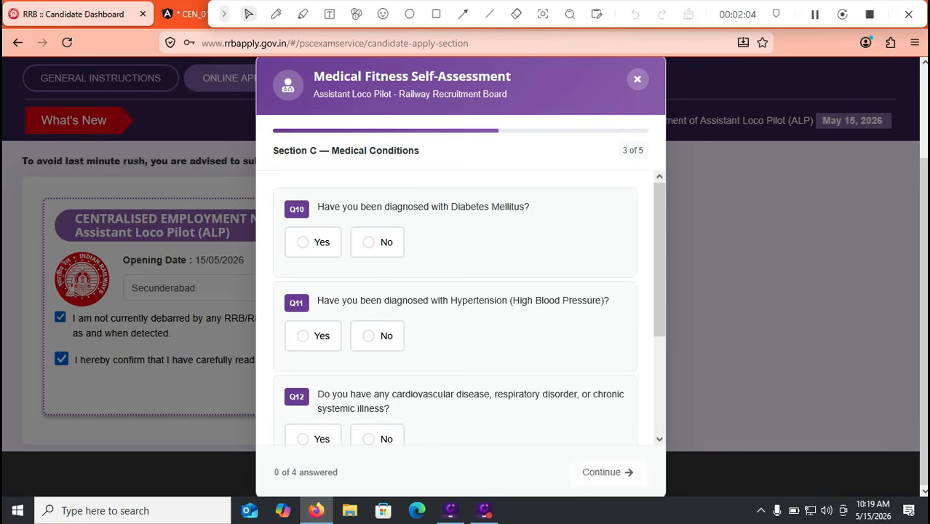
Step: Answer No to diabetes, hypertension, cardiovascular disease and drowsy medication, then continue to Section D
{"action": "left_click", "coordinate": [377, 243]}
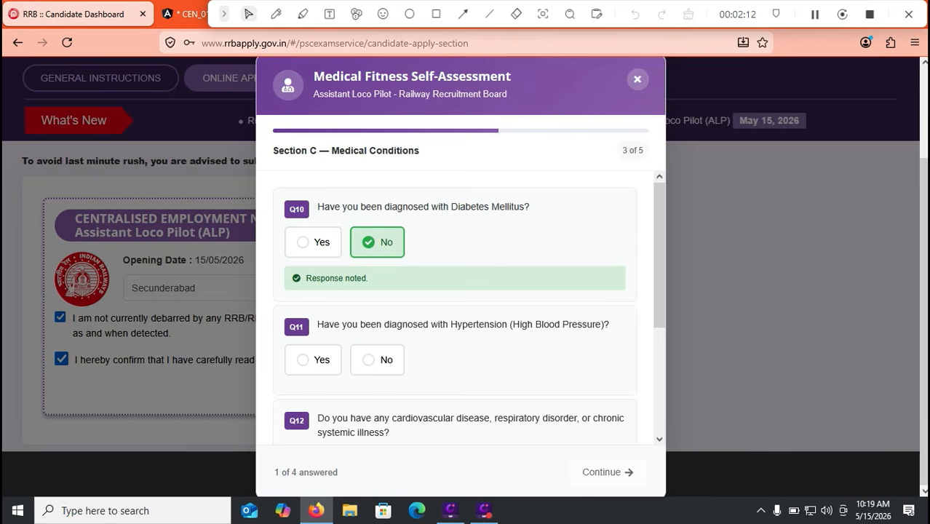
{"action": "left_click", "coordinate": [377, 361]}
{"action": "scroll", "coordinate": [377, 360], "scroll_direction": "down", "scroll_amount": 2}
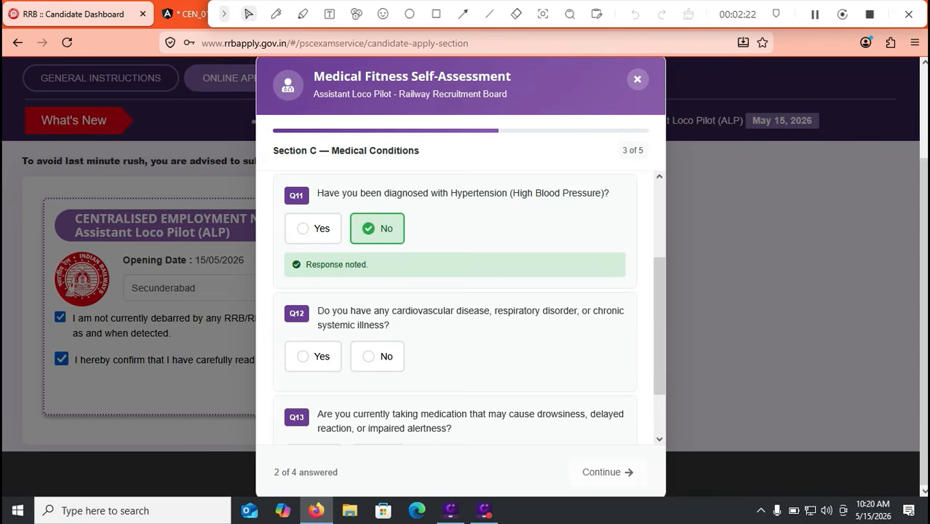
{"action": "left_click", "coordinate": [377, 357]}
{"action": "scroll", "coordinate": [377, 356], "scroll_direction": "down", "scroll_amount": 2}
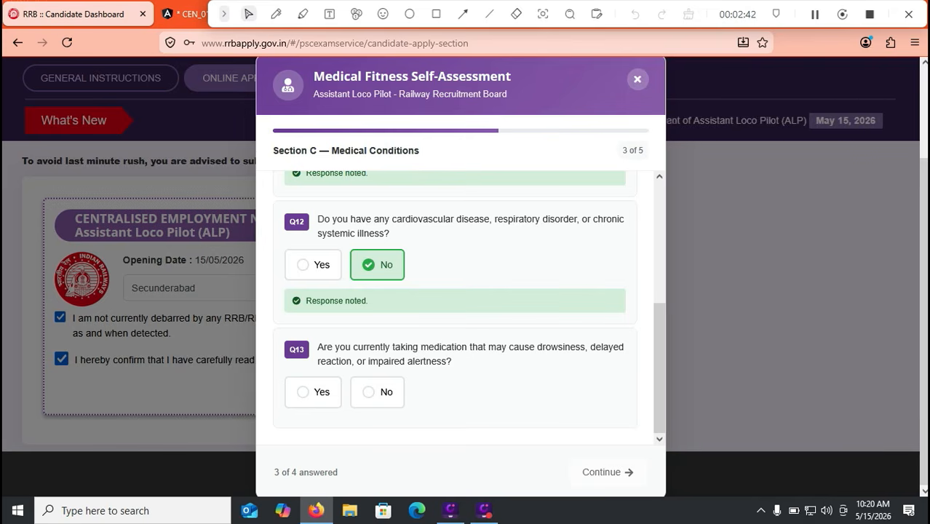
{"action": "left_click", "coordinate": [377, 393]}
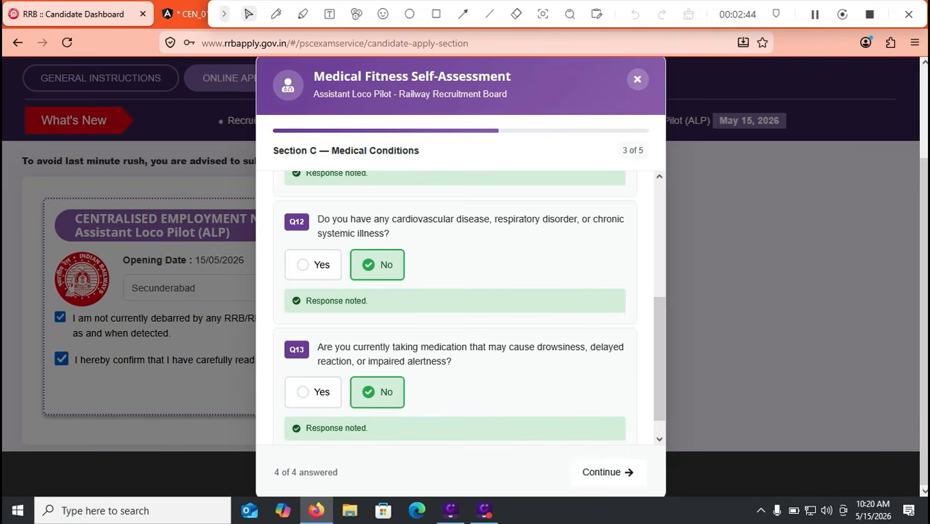
{"action": "left_click", "coordinate": [815, 14]}
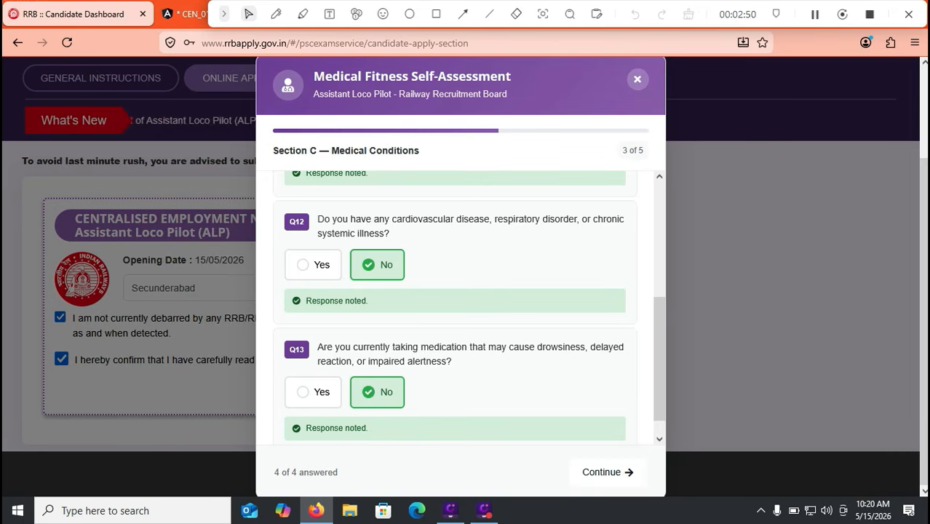
{"action": "left_click", "coordinate": [608, 473]}
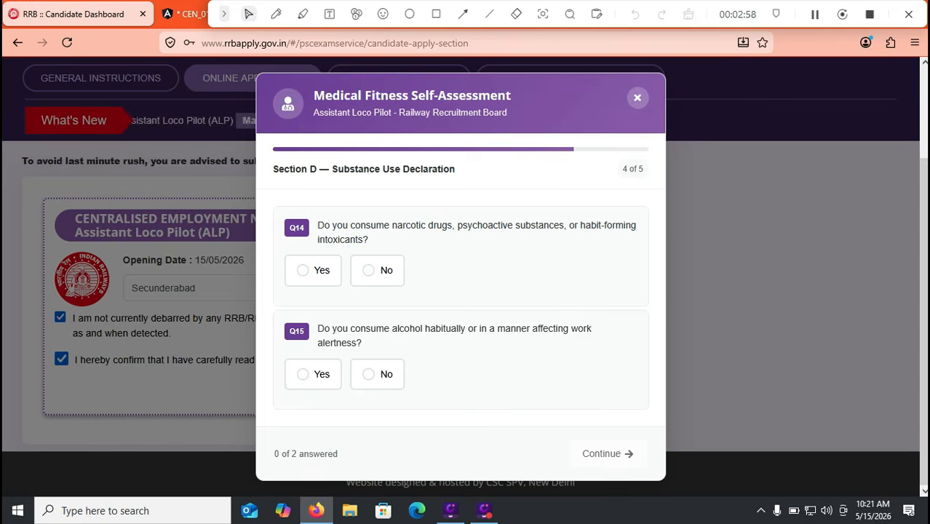
{"action": "left_click", "coordinate": [378, 271]}
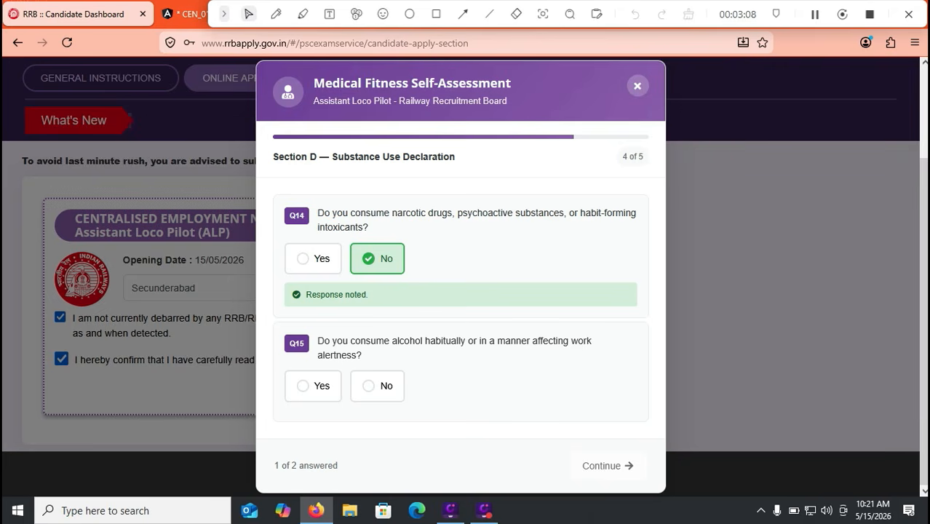
{"action": "left_click", "coordinate": [378, 387]}
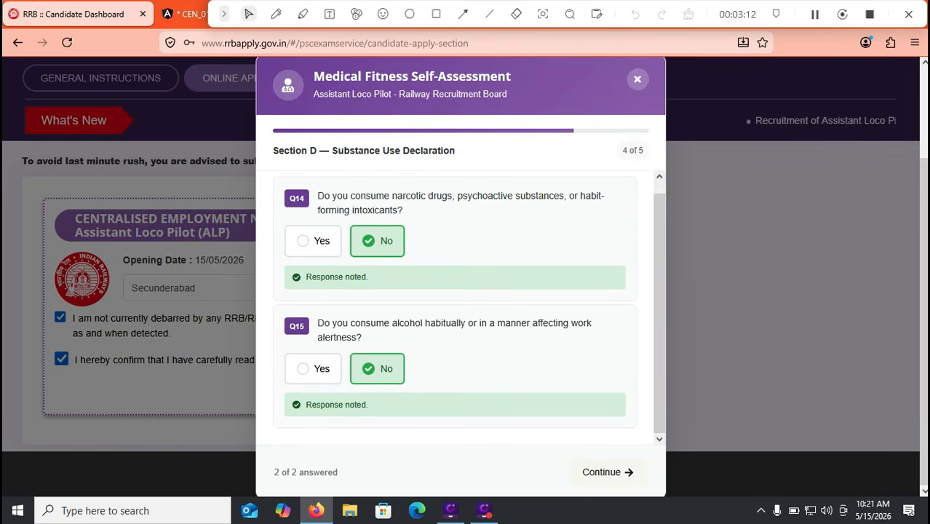
{"action": "left_click", "coordinate": [608, 472]}
{"action": "left_click", "coordinate": [309, 361]}
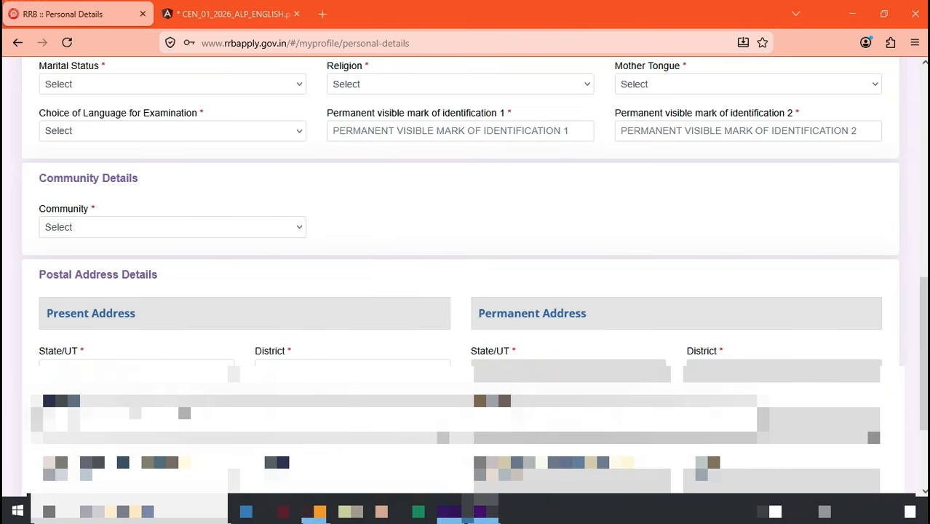
Step: Review the marital status, religion, mother tongue and exam language options, then set Community to OBC
{"action": "left_click", "coordinate": [172, 84]}
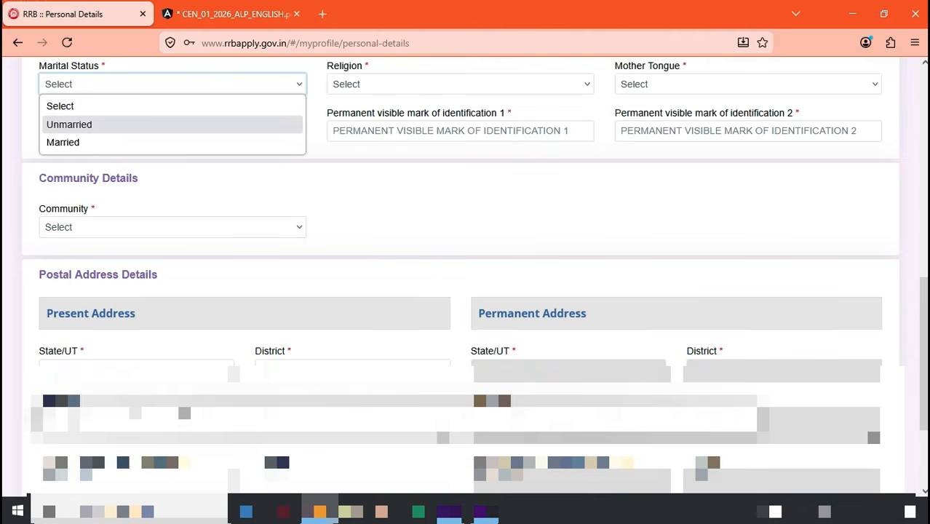
{"action": "left_click", "coordinate": [172, 106]}
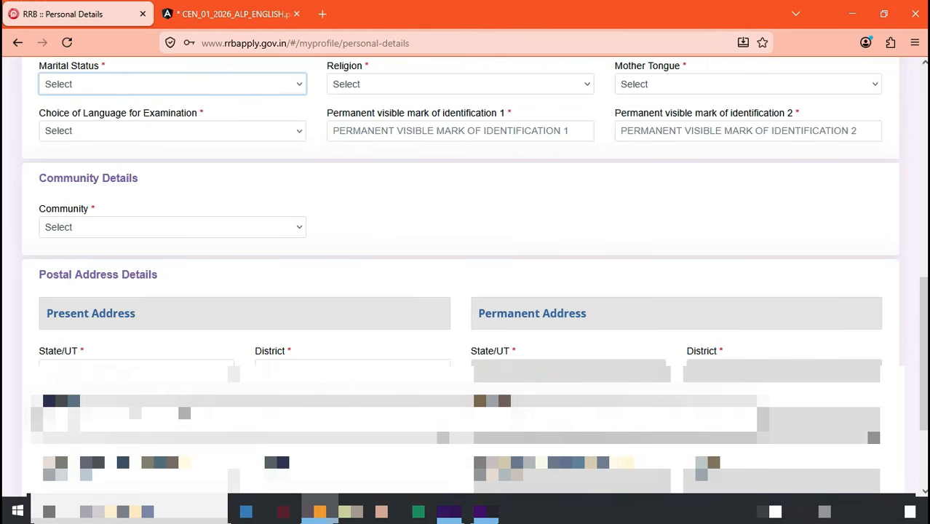
{"action": "left_click", "coordinate": [460, 84]}
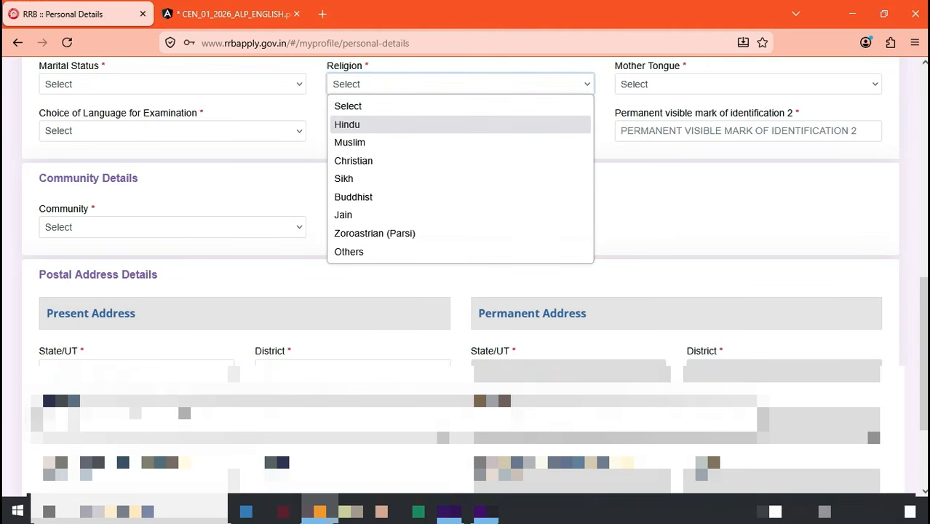
{"action": "left_click", "coordinate": [748, 84]}
{"action": "left_click", "coordinate": [748, 85]}
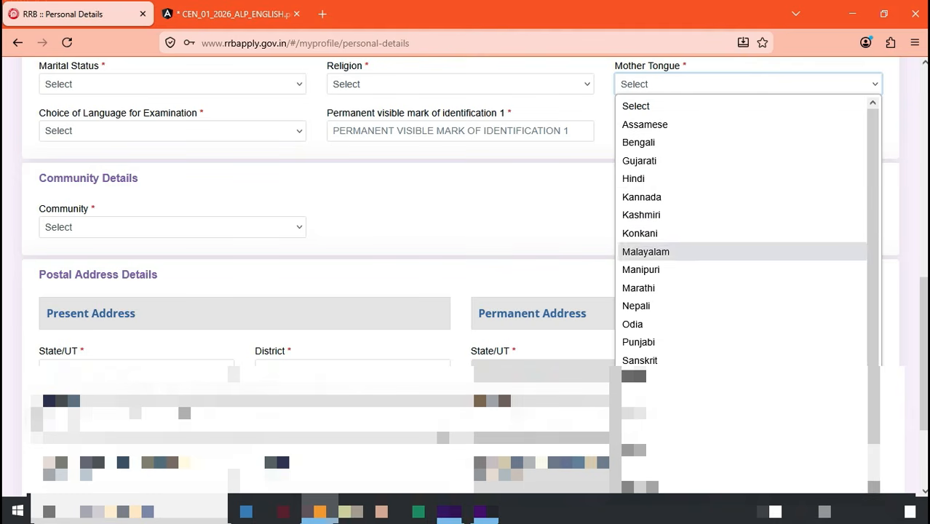
{"action": "left_click", "coordinate": [173, 131]}
{"action": "left_click", "coordinate": [172, 131]}
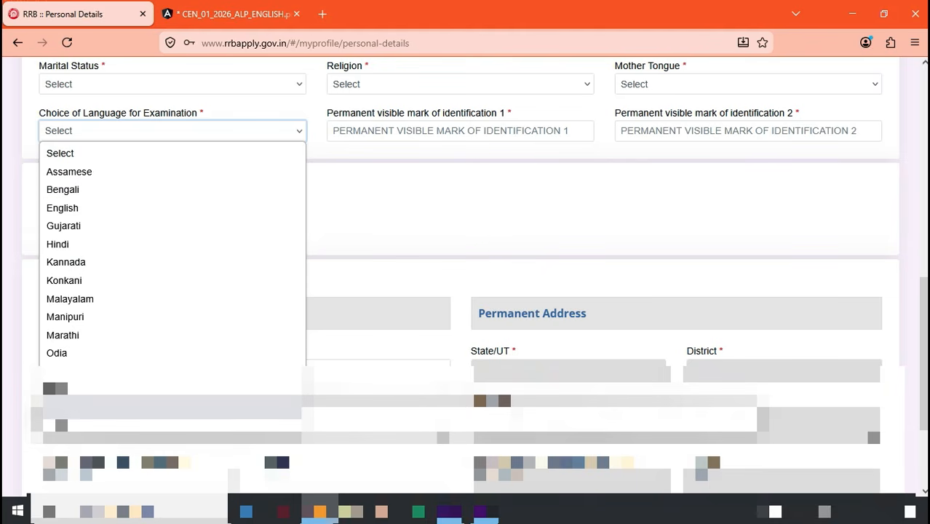
{"action": "left_click", "coordinate": [408, 212]}
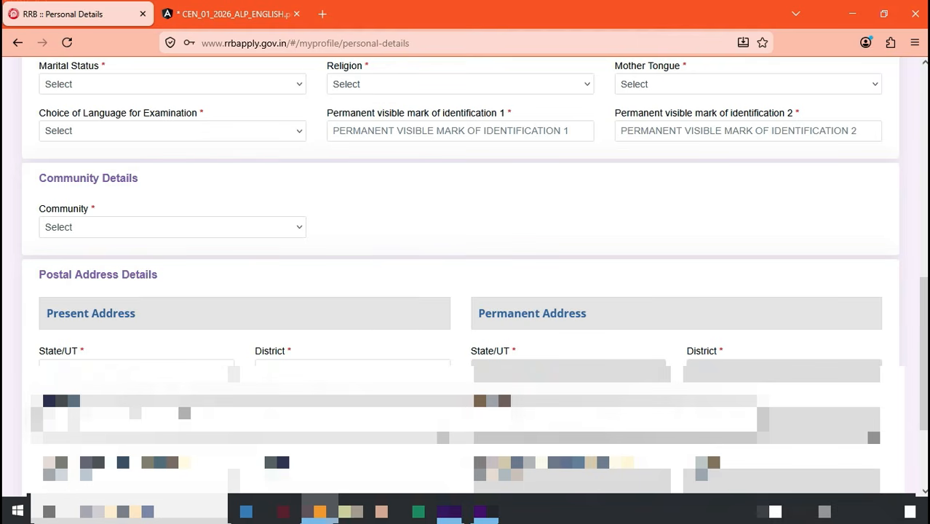
{"action": "left_click", "coordinate": [748, 131]}
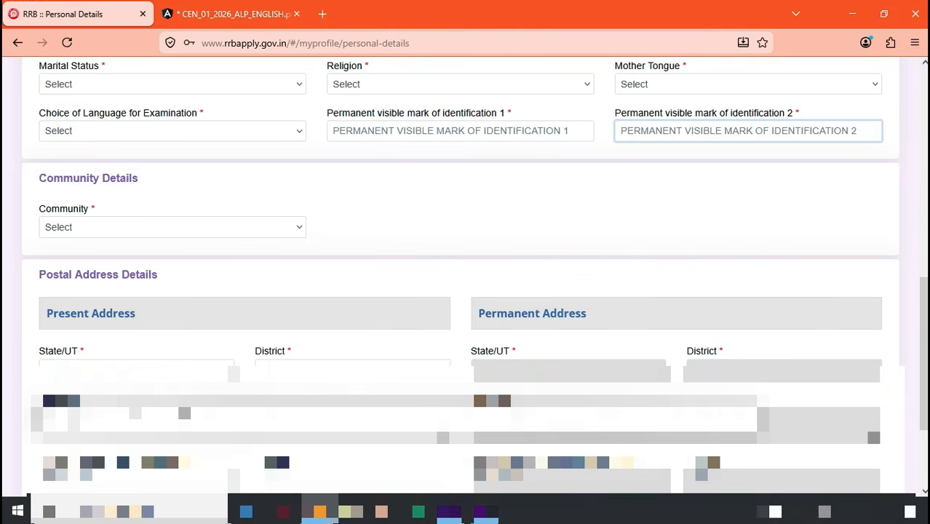
{"action": "left_click", "coordinate": [172, 227]}
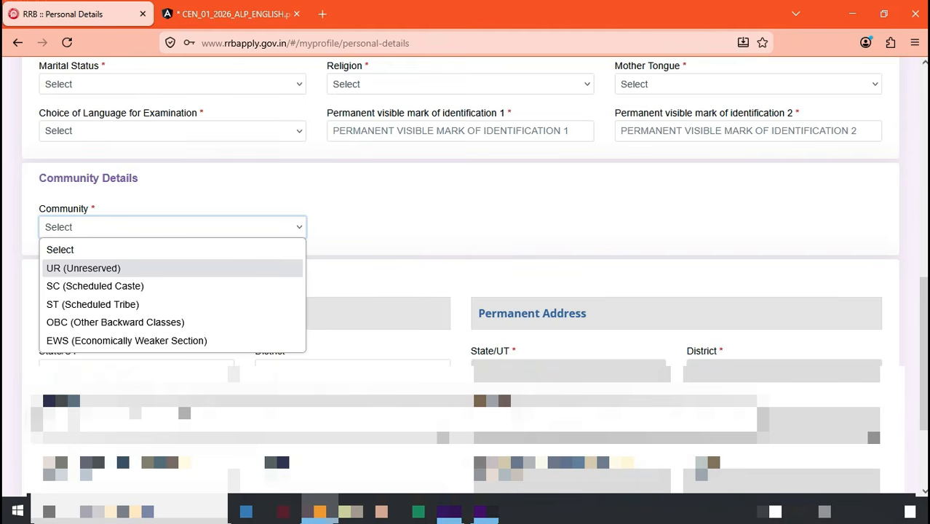
{"action": "left_click", "coordinate": [115, 322]}
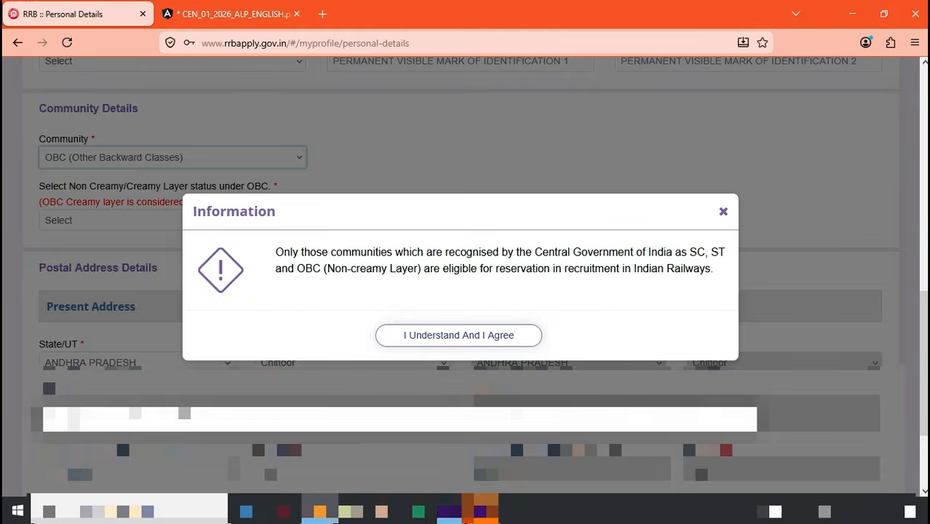
Step: Accept the reservation notice, choose OBC (Non Creamy layer), and accept the OBC certificate notice
{"action": "left_click", "coordinate": [458, 335]}
{"action": "left_click", "coordinate": [172, 221]}
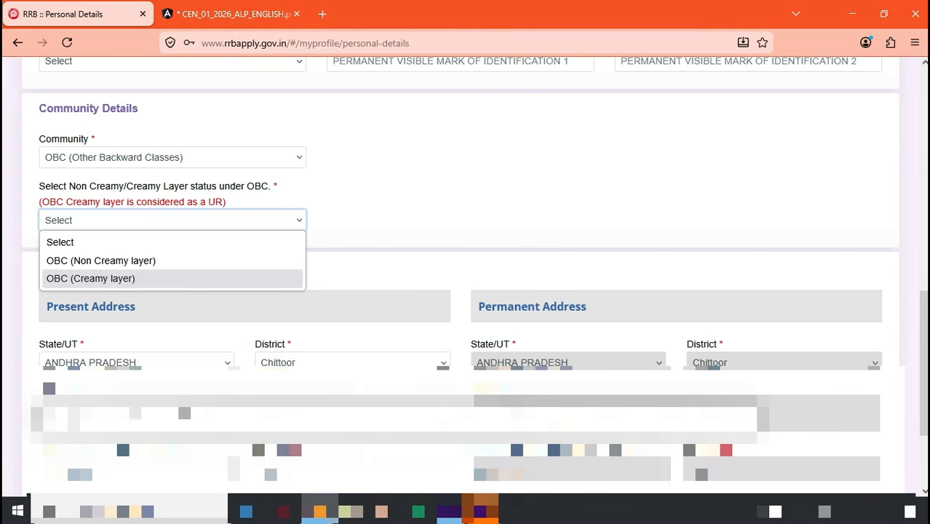
{"action": "key", "text": "Up"}
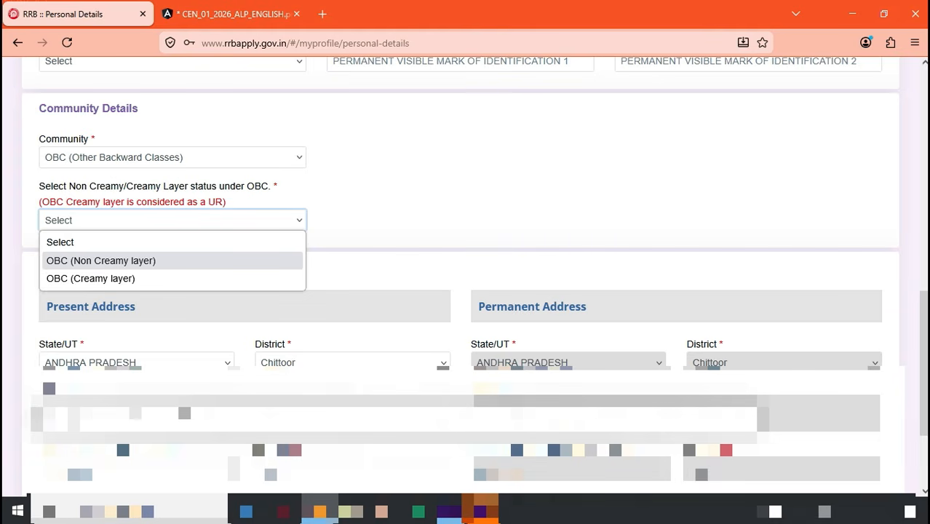
{"action": "key", "text": "Return"}
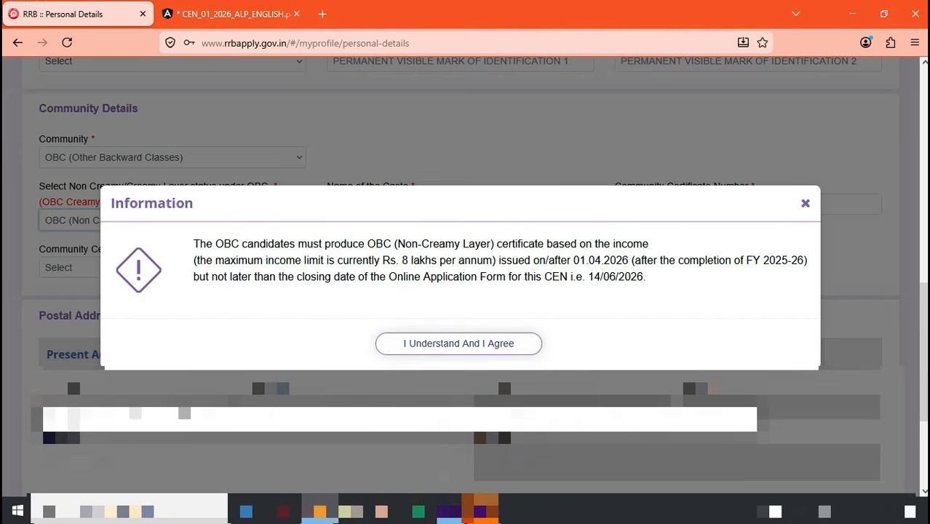
{"action": "left_click", "coordinate": [458, 343]}
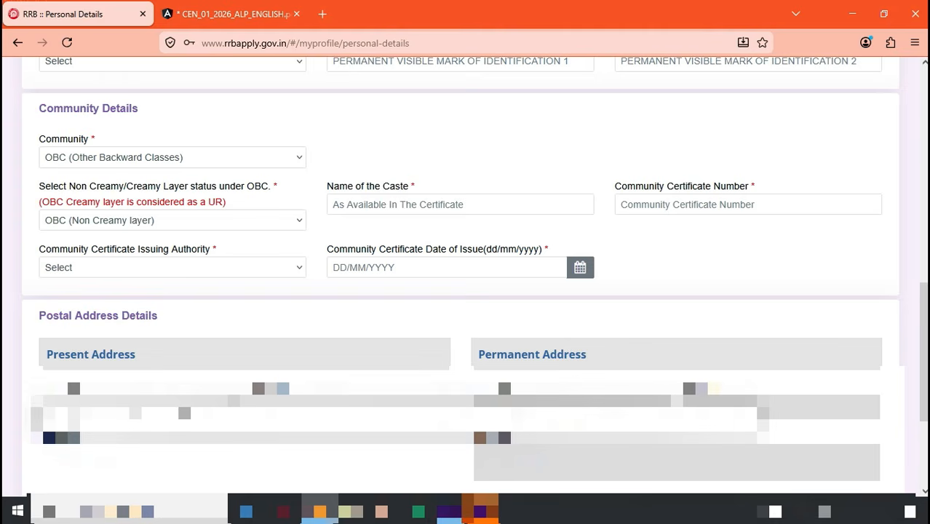
Step: Inspect the community certificate number, issuing authority and issue date fields without filling them
{"action": "left_click", "coordinate": [748, 204]}
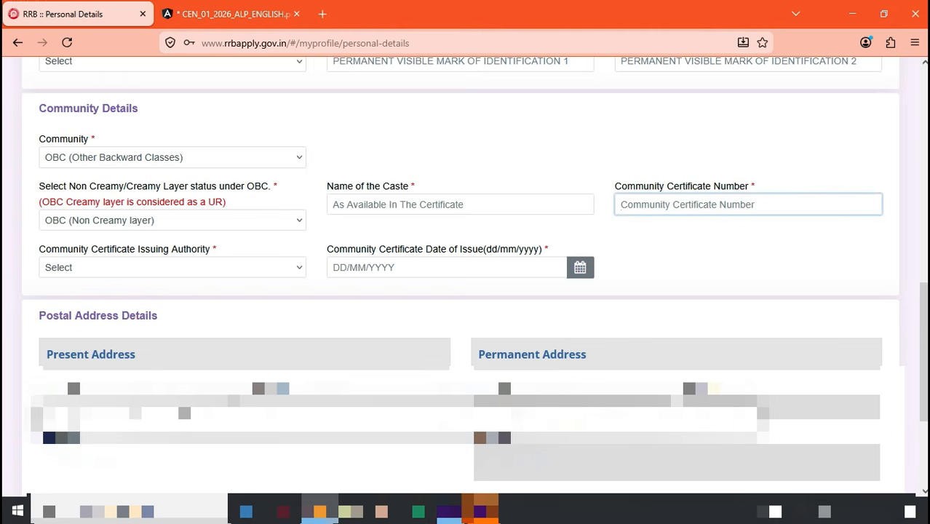
{"action": "left_click", "coordinate": [172, 268]}
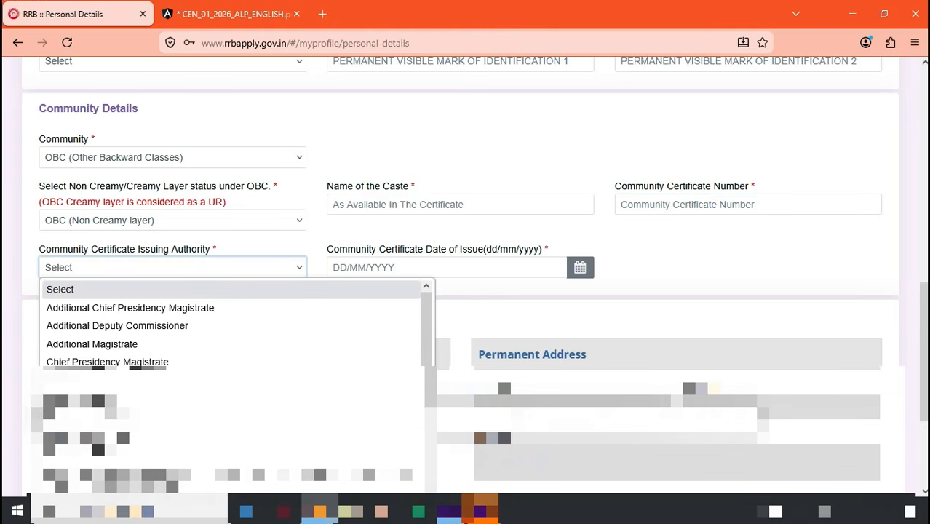
{"action": "left_click", "coordinate": [580, 268]}
{"action": "left_click", "coordinate": [580, 268]}
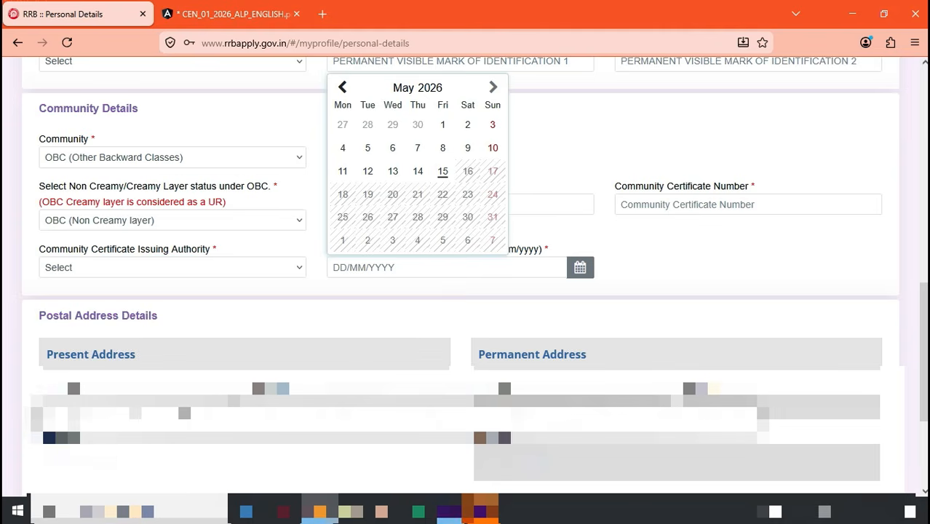
{"action": "left_click", "coordinate": [580, 268]}
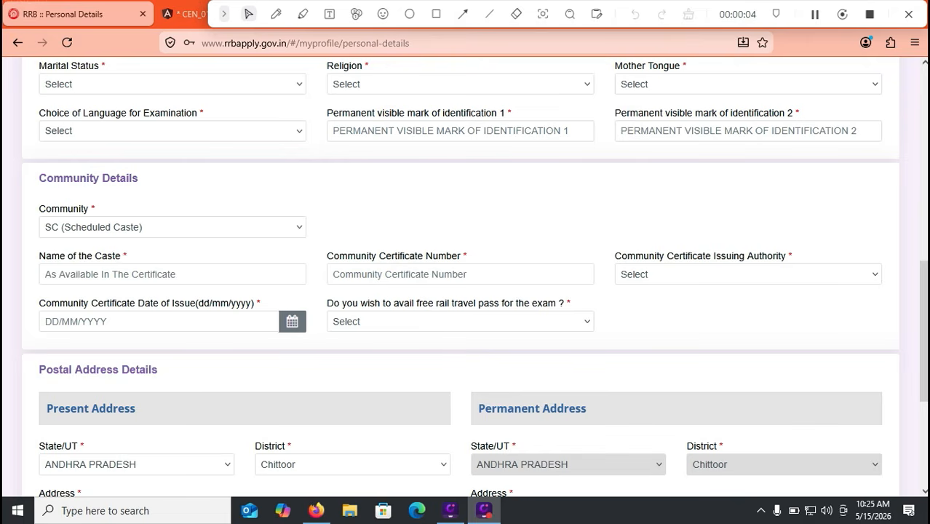
Step: Look over the caste name and certificate issuing authority fields, then show the rail travel pass choices
{"action": "left_click", "coordinate": [173, 274]}
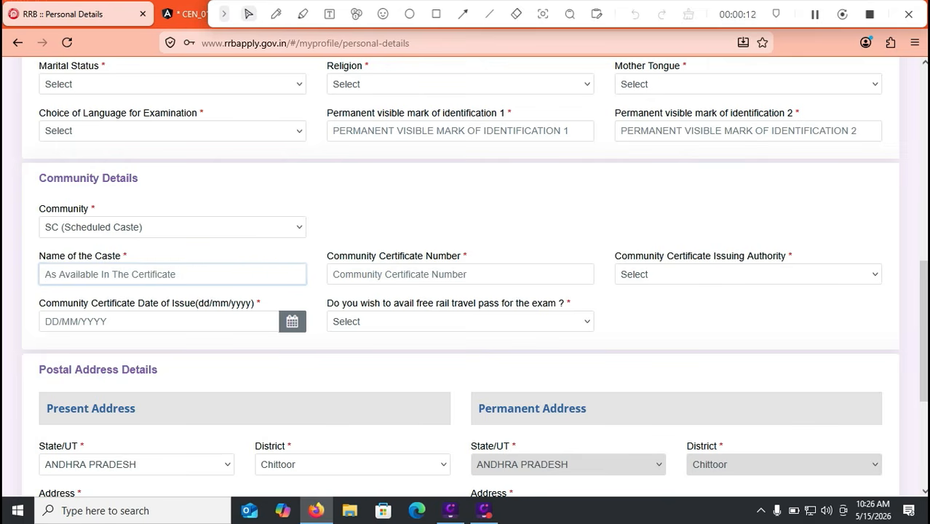
{"action": "left_click", "coordinate": [748, 275]}
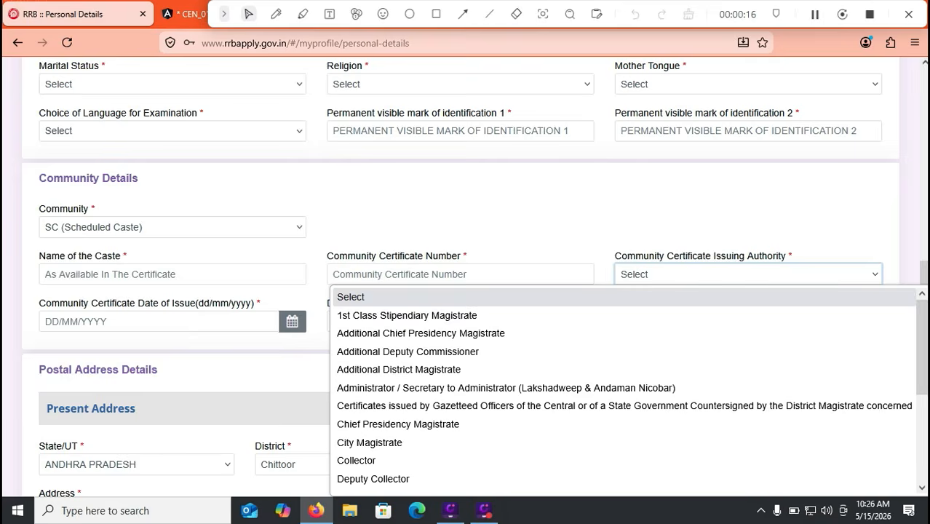
{"action": "left_click", "coordinate": [603, 211]}
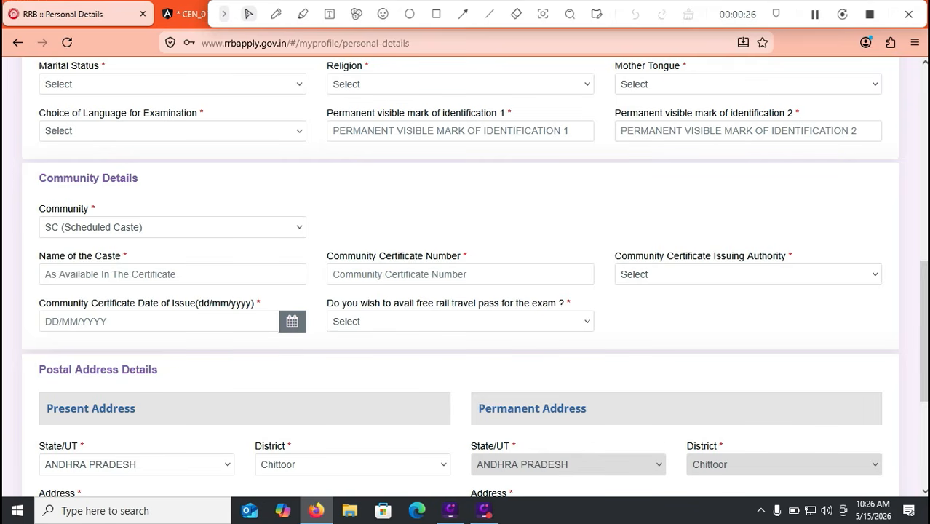
{"action": "left_click", "coordinate": [460, 321]}
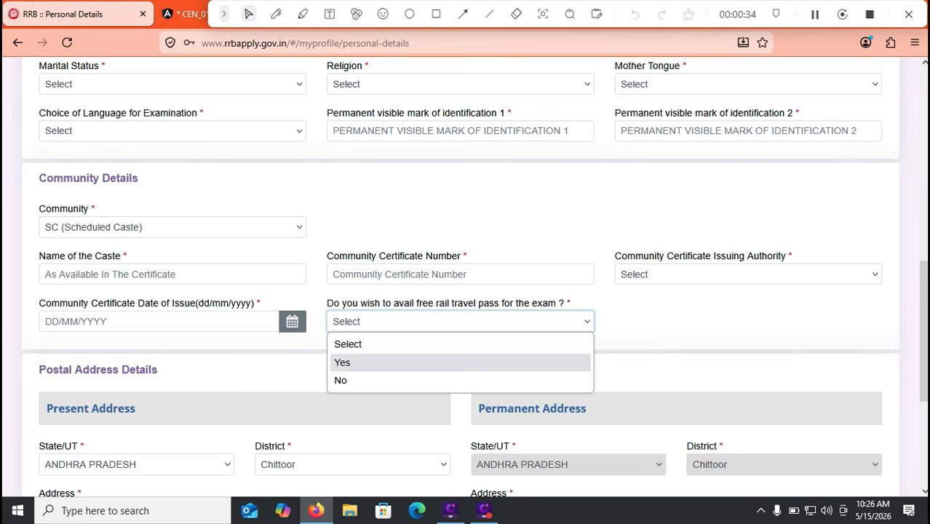
Step: Answer Yes to the free rail travel pass question and begin the nearest railway station entry
{"action": "left_click", "coordinate": [342, 363]}
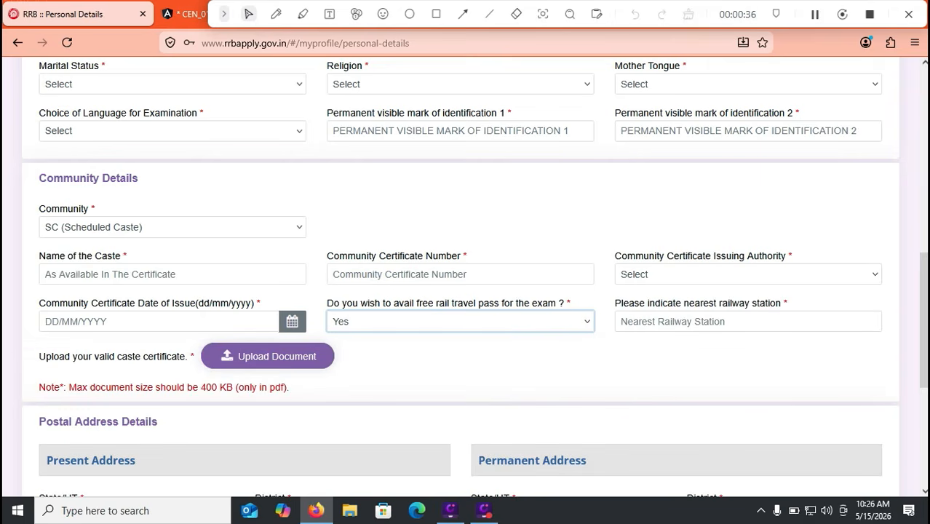
{"action": "left_click", "coordinate": [727, 322]}
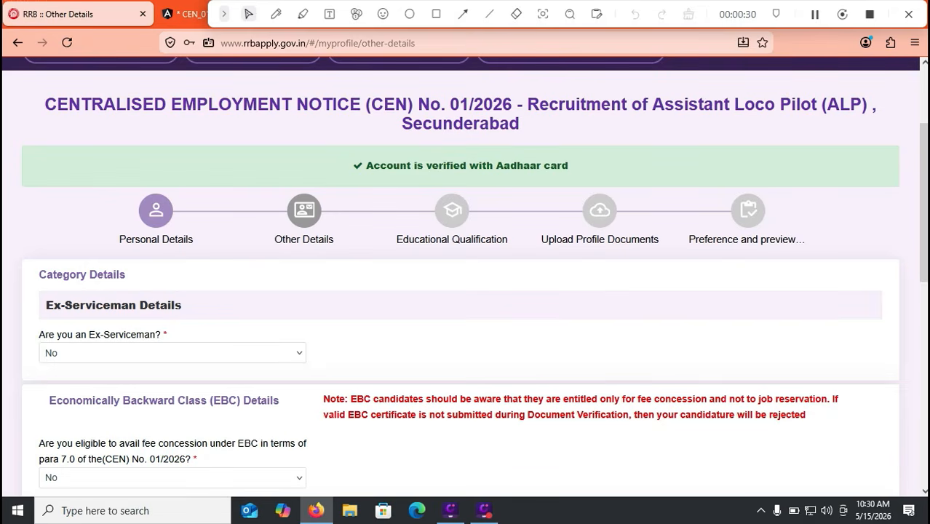
{"action": "scroll", "coordinate": [465, 276], "scroll_direction": "down", "scroll_amount": 2}
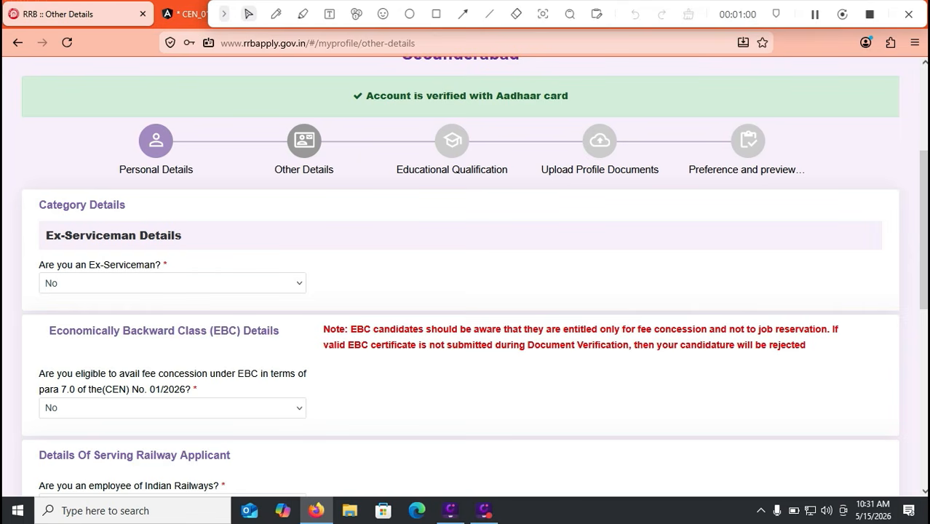
{"action": "scroll", "coordinate": [465, 277], "scroll_direction": "down", "scroll_amount": 2}
{"action": "left_click", "coordinate": [173, 364]}
{"action": "left_click", "coordinate": [172, 316]}
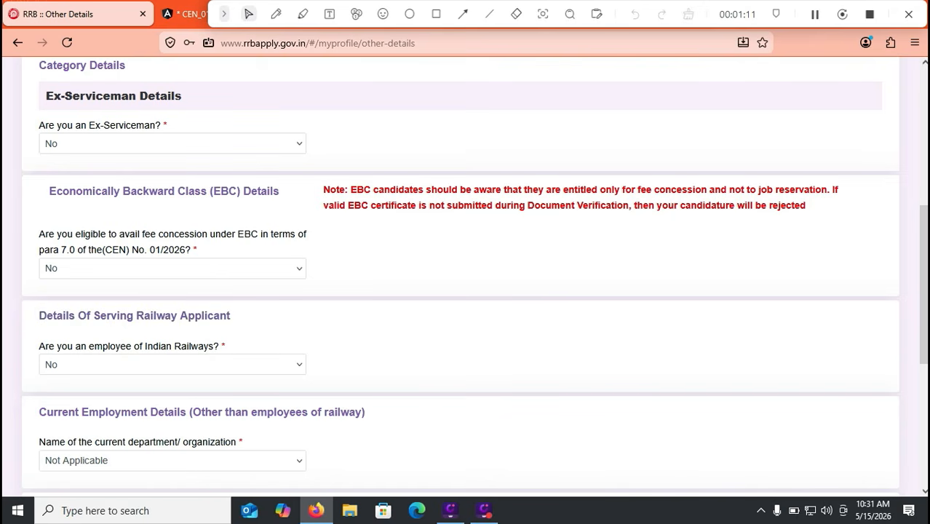
{"action": "left_click", "coordinate": [173, 461]}
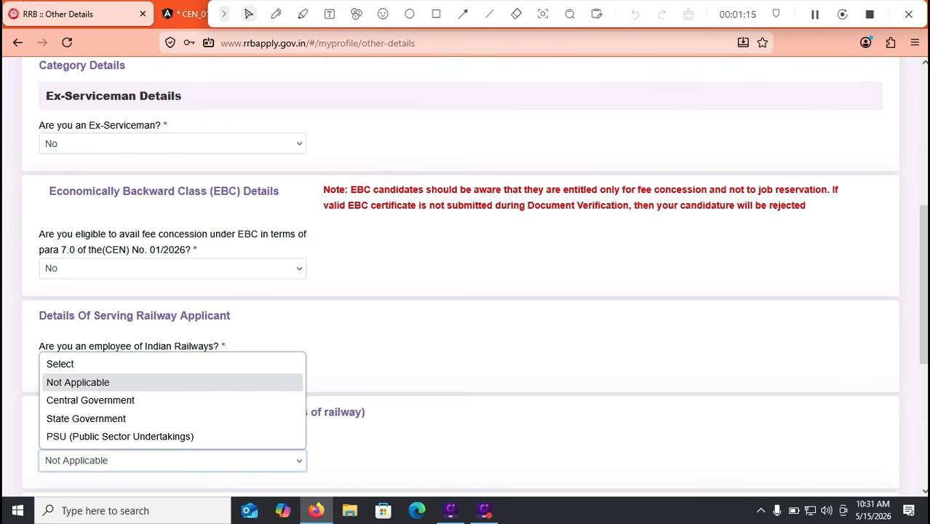
{"action": "scroll", "coordinate": [466, 276], "scroll_direction": "down", "scroll_amount": 2}
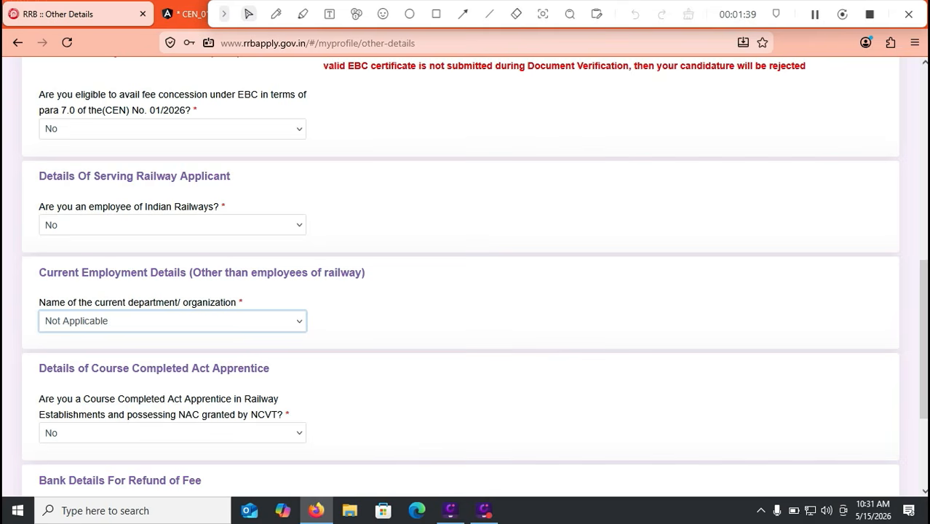
{"action": "left_click", "coordinate": [173, 433]}
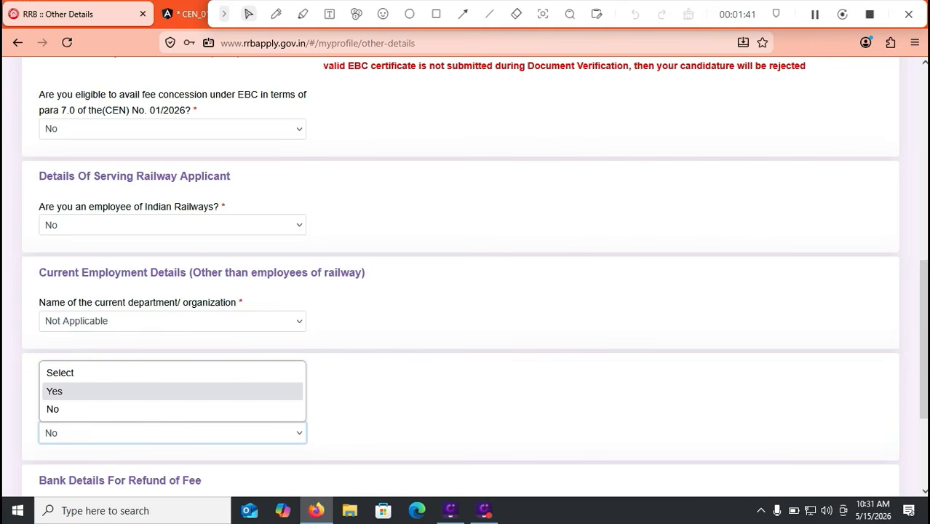
{"action": "key", "text": "Return"}
{"action": "left_click", "coordinate": [460, 417]}
{"action": "left_click", "coordinate": [656, 320]}
{"action": "left_click", "coordinate": [655, 320]}
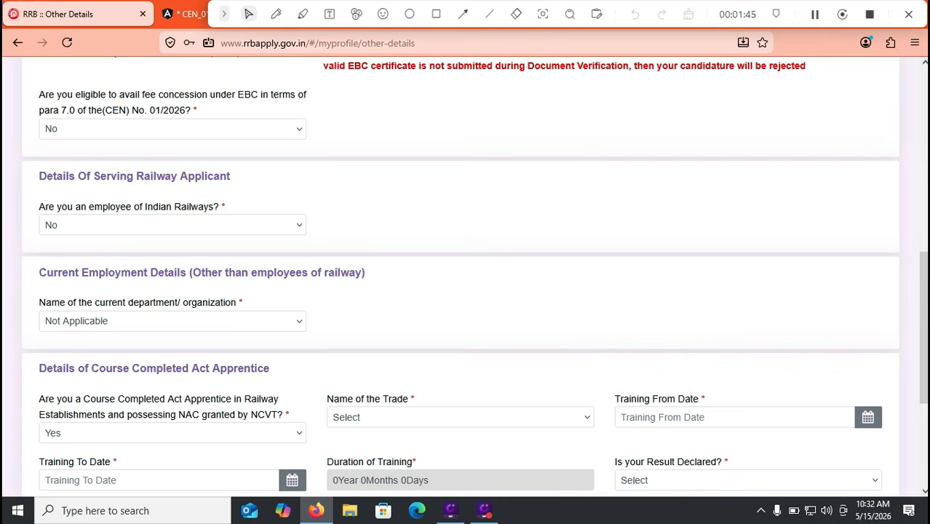
{"action": "scroll", "coordinate": [460, 277], "scroll_direction": "down", "scroll_amount": 2}
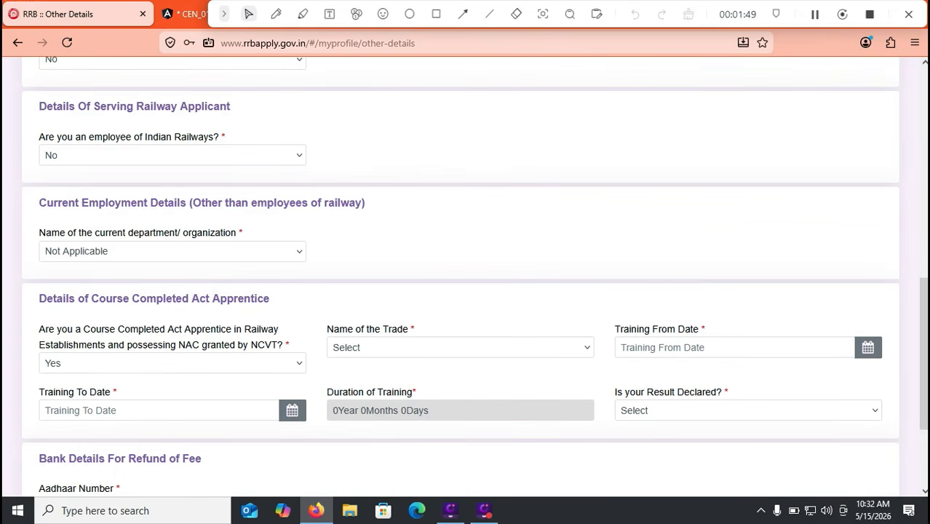
{"action": "left_click", "coordinate": [749, 411]}
{"action": "left_click", "coordinate": [728, 306]}
{"action": "left_click", "coordinate": [727, 306]}
{"action": "left_click", "coordinate": [172, 363]}
{"action": "left_click", "coordinate": [53, 422]}
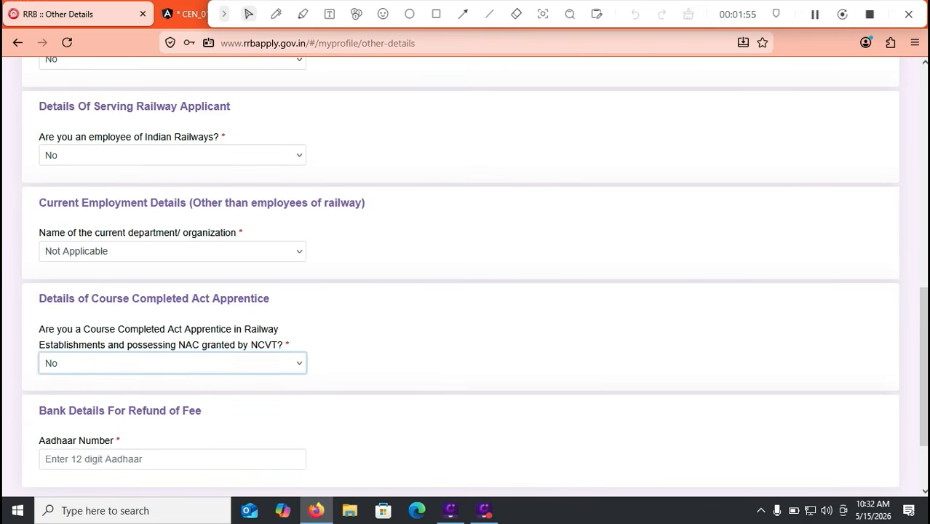
{"action": "scroll", "coordinate": [466, 277], "scroll_direction": "down", "scroll_amount": 2}
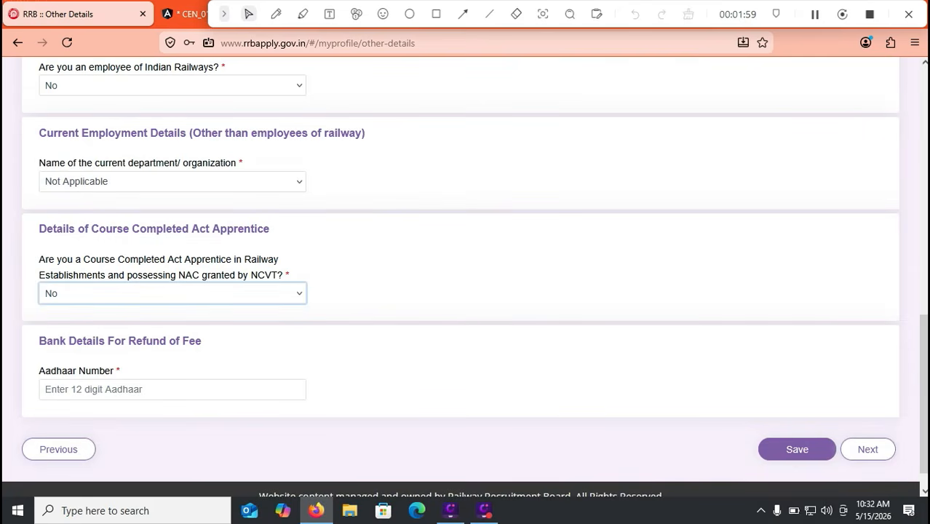
{"action": "left_click", "coordinate": [172, 390]}
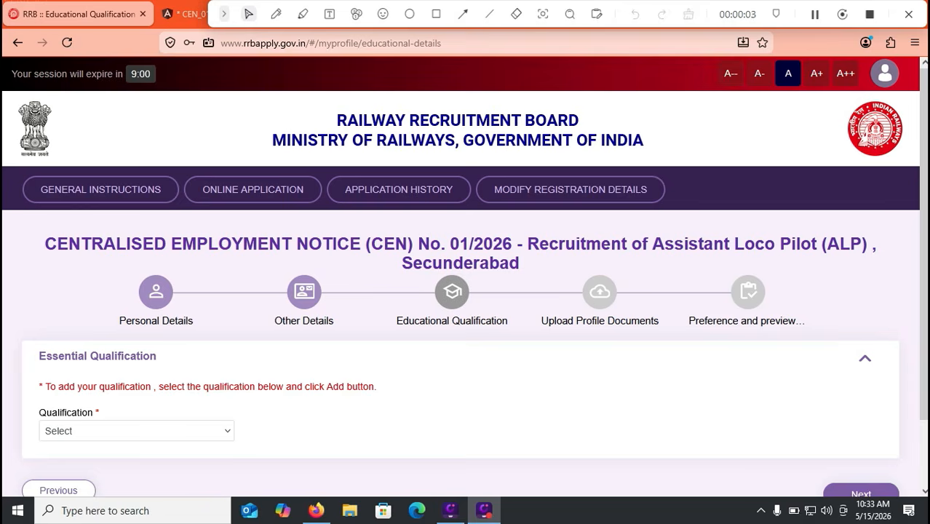
Step: Choose Matriculation/SSLC with state ANDHRA PRADESH and district Chittoor
{"action": "scroll", "coordinate": [466, 328], "scroll_direction": "down", "scroll_amount": 2}
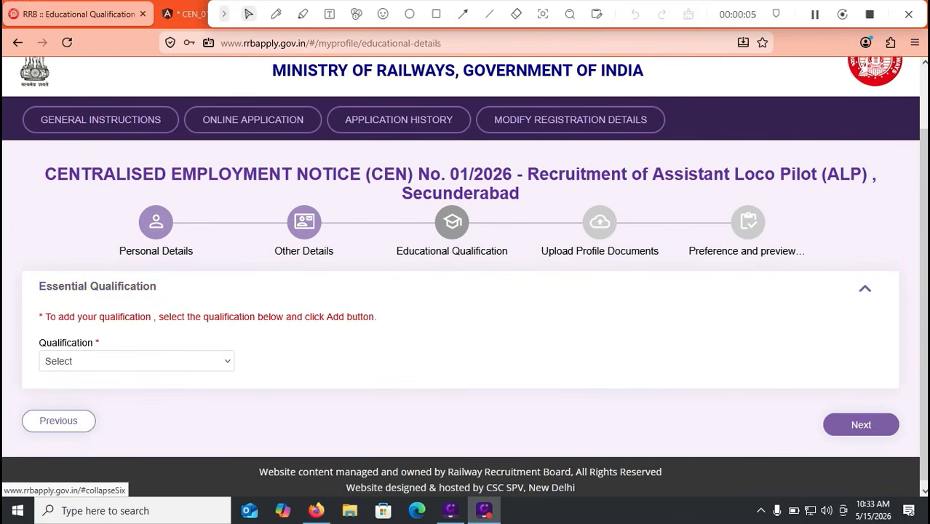
{"action": "left_click", "coordinate": [136, 361]}
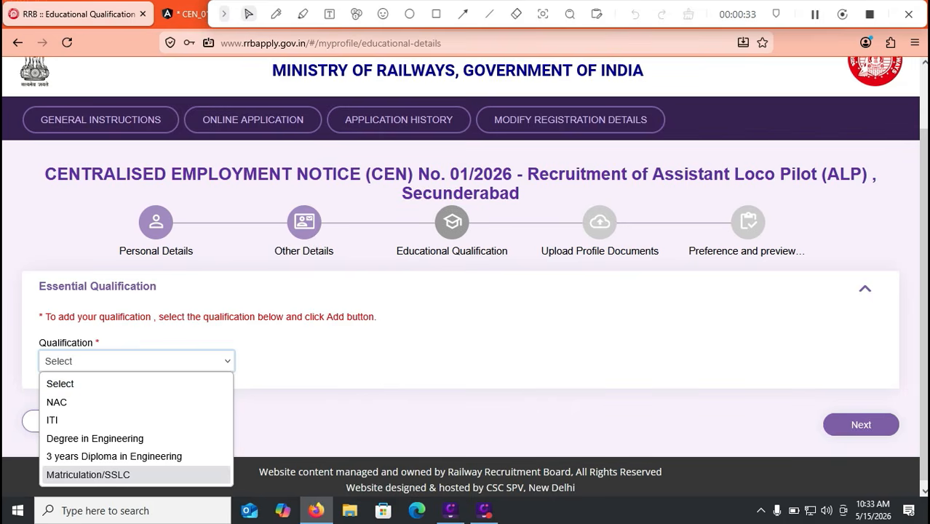
{"action": "left_click", "coordinate": [88, 475]}
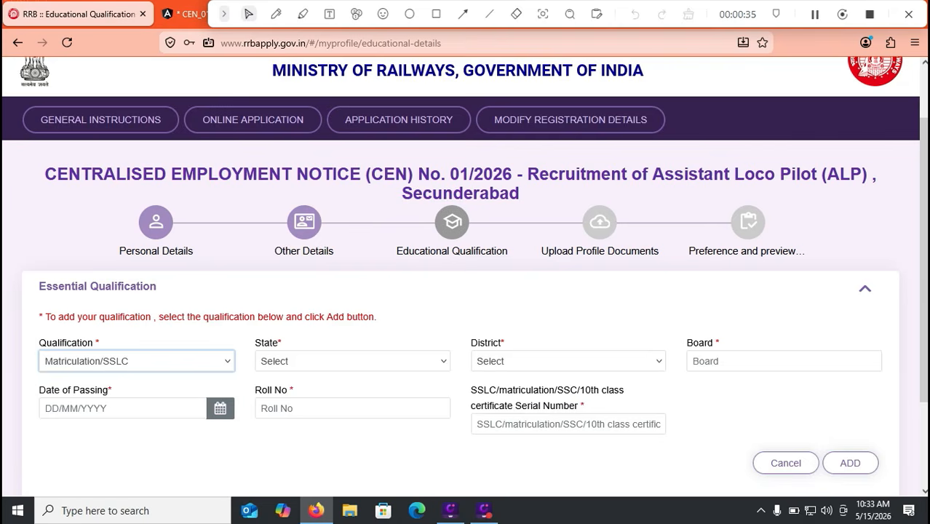
{"action": "left_click", "coordinate": [352, 361]}
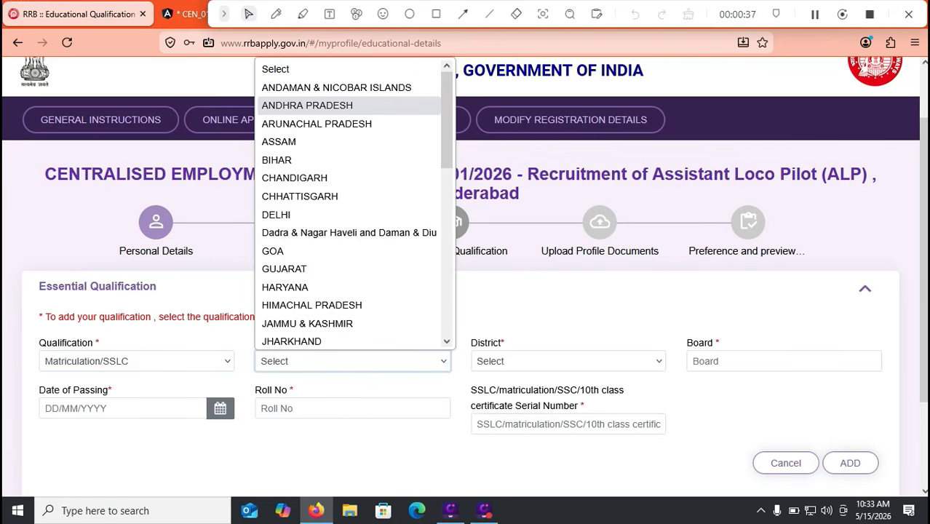
{"action": "left_click", "coordinate": [306, 105]}
{"action": "left_click", "coordinate": [568, 361]}
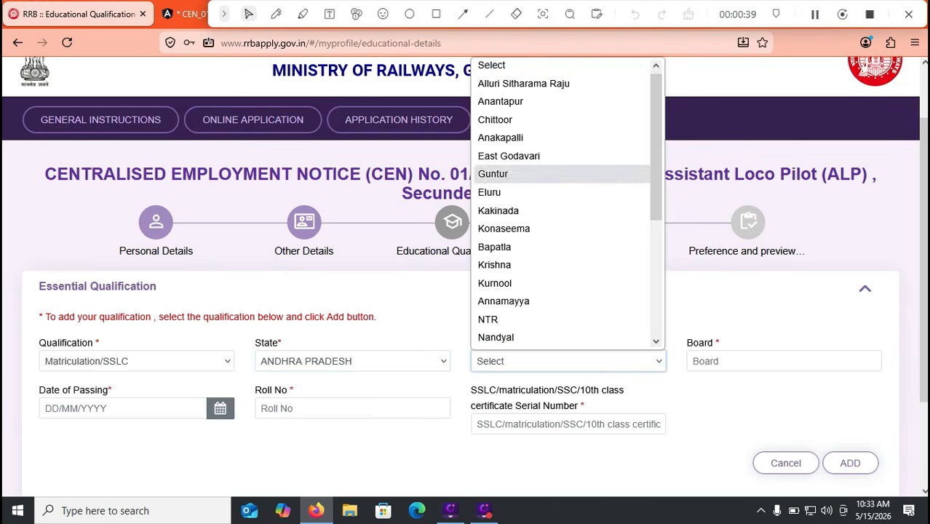
{"action": "left_click", "coordinate": [509, 121]}
Step: Enter CBSE in capitals as the Board name
{"action": "left_click", "coordinate": [757, 361]}
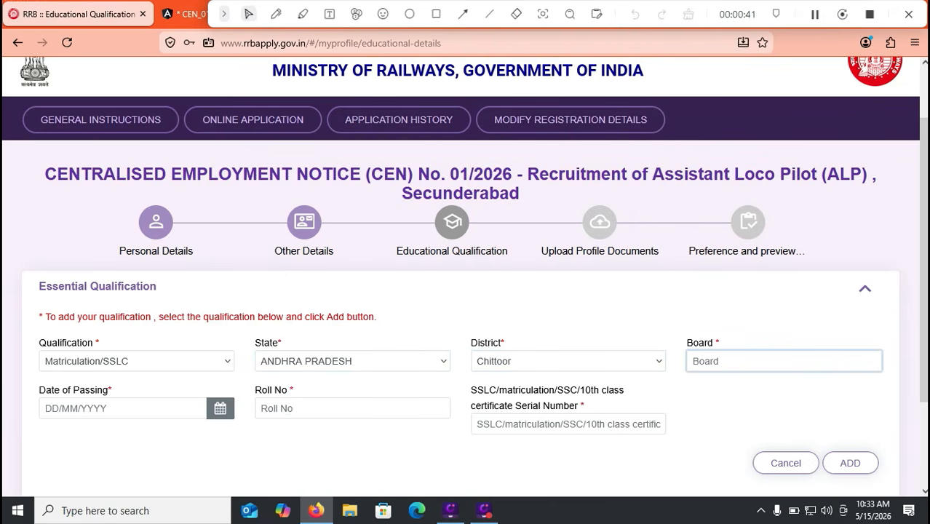
{"action": "type", "text": "cbse"}
{"action": "key", "text": "BackSpace"}
{"action": "key", "text": "BackSpace"}
{"action": "key", "text": "BackSpace"}
{"action": "key", "text": "BackSpace"}
{"action": "type", "text": "CBSE"}
{"action": "left_click", "coordinate": [327, 408]}
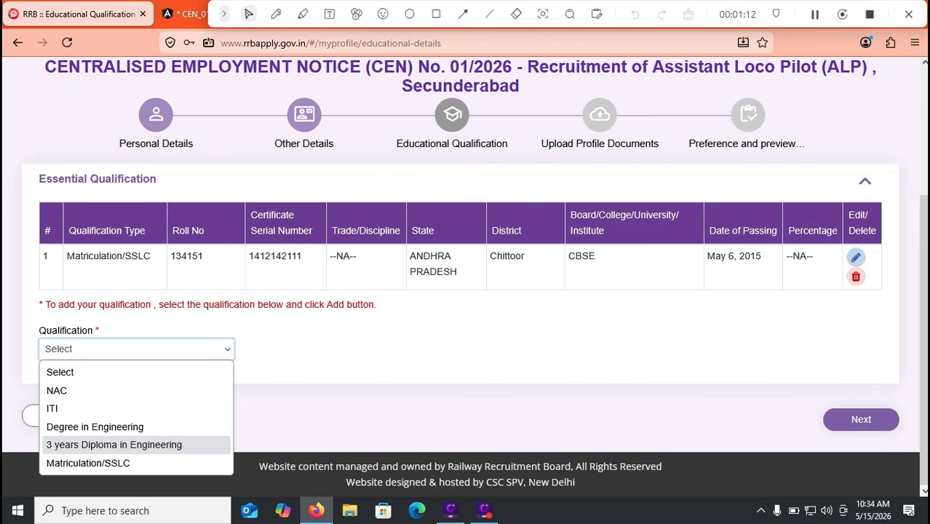
Step: Compare the Diploma in Engineering, Degree in Engineering and ITI qualifications and their discipline lists
{"action": "left_click", "coordinate": [115, 444]}
{"action": "left_click", "coordinate": [352, 349]}
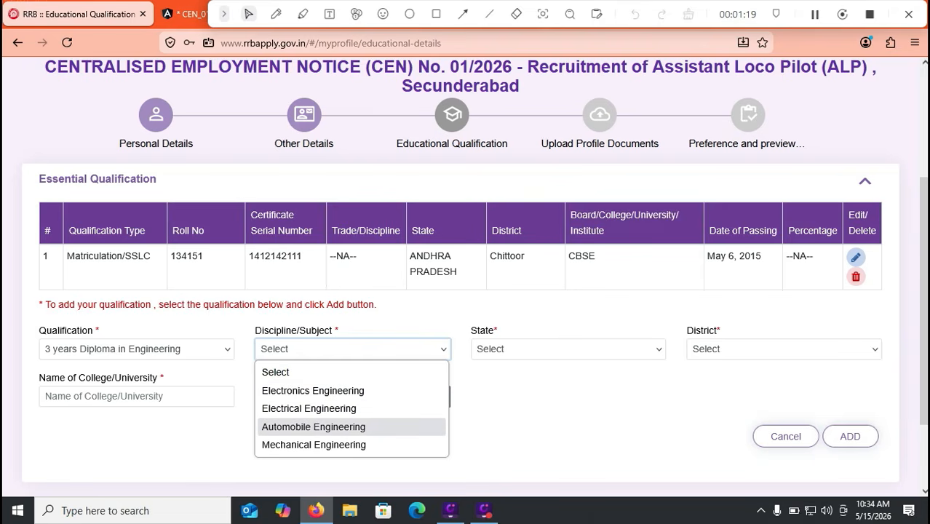
{"action": "left_click", "coordinate": [137, 349]}
{"action": "left_click", "coordinate": [95, 427]}
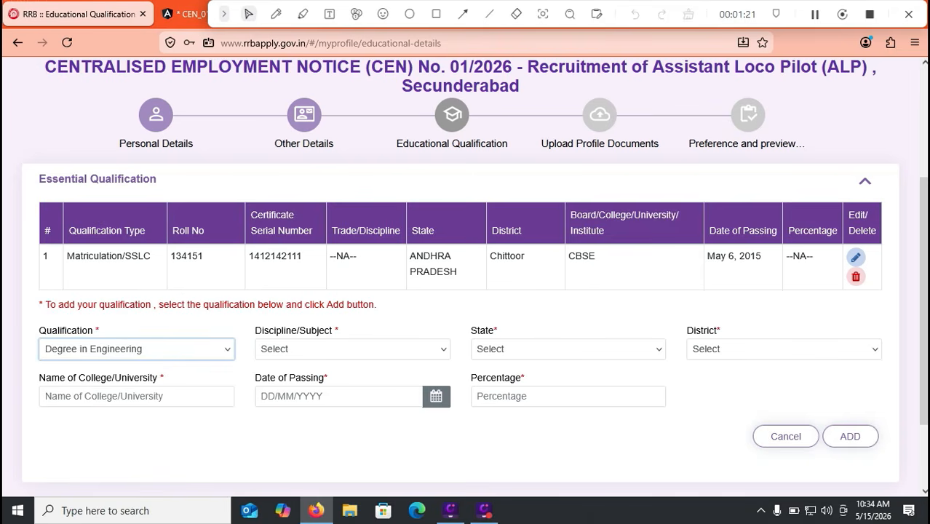
{"action": "left_click", "coordinate": [352, 350]}
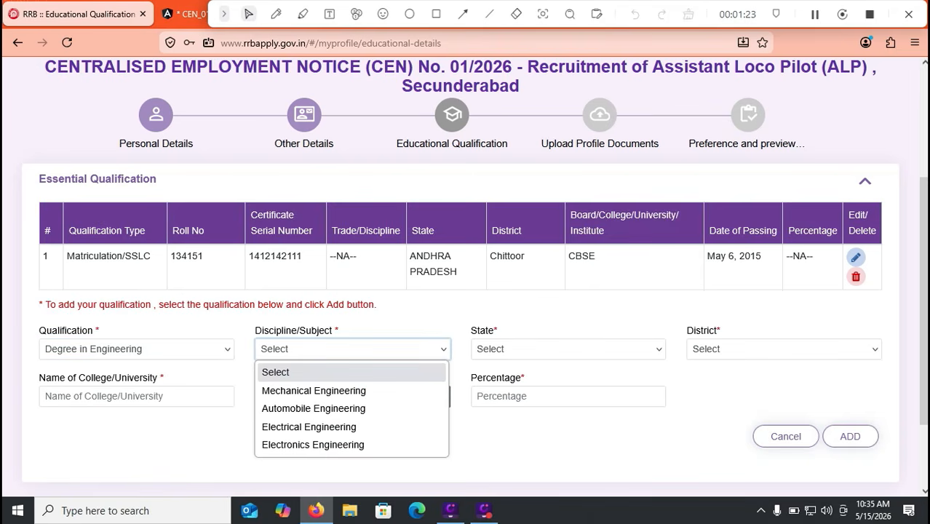
{"action": "left_click", "coordinate": [137, 349]}
{"action": "left_click", "coordinate": [94, 407]}
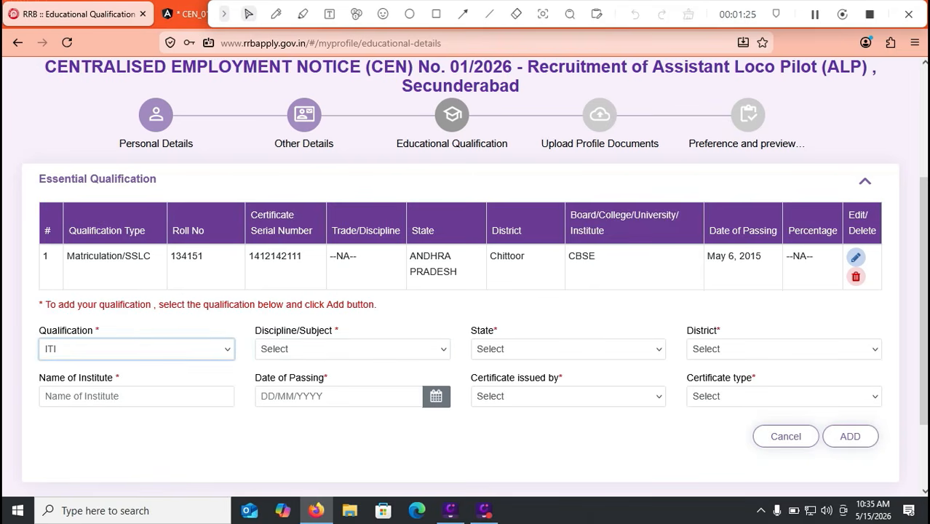
{"action": "left_click", "coordinate": [353, 349]}
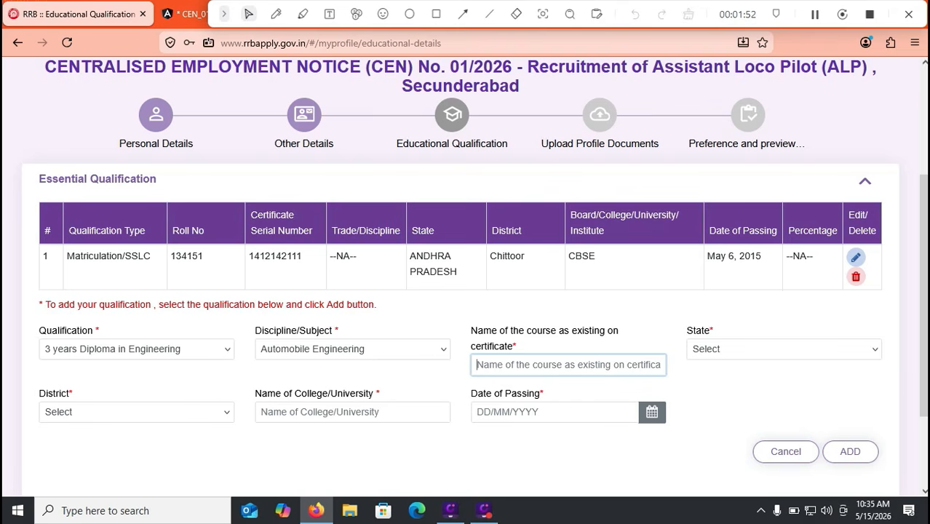
Step: Set the second qualification's state to ANDHRA PRADESH and district to Chittoor
{"action": "left_click", "coordinate": [784, 349]}
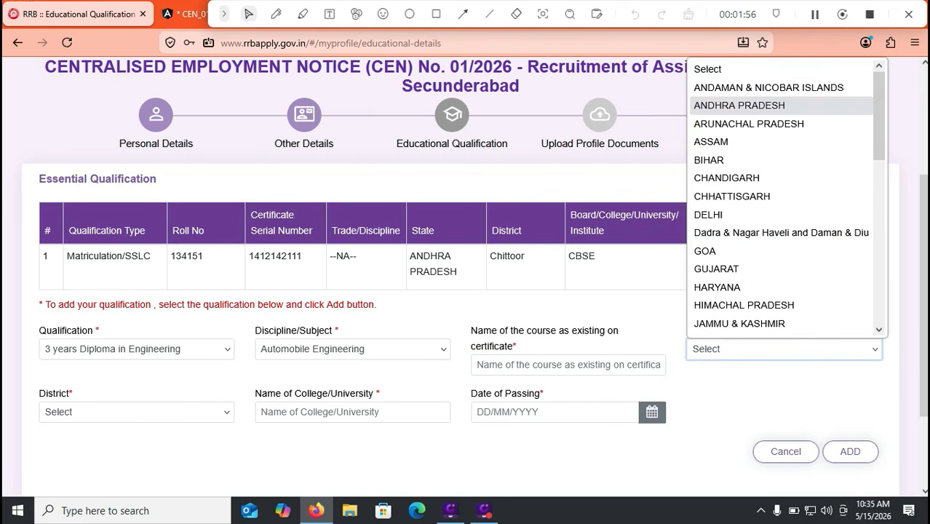
{"action": "key", "text": "Return"}
{"action": "left_click", "coordinate": [136, 412]}
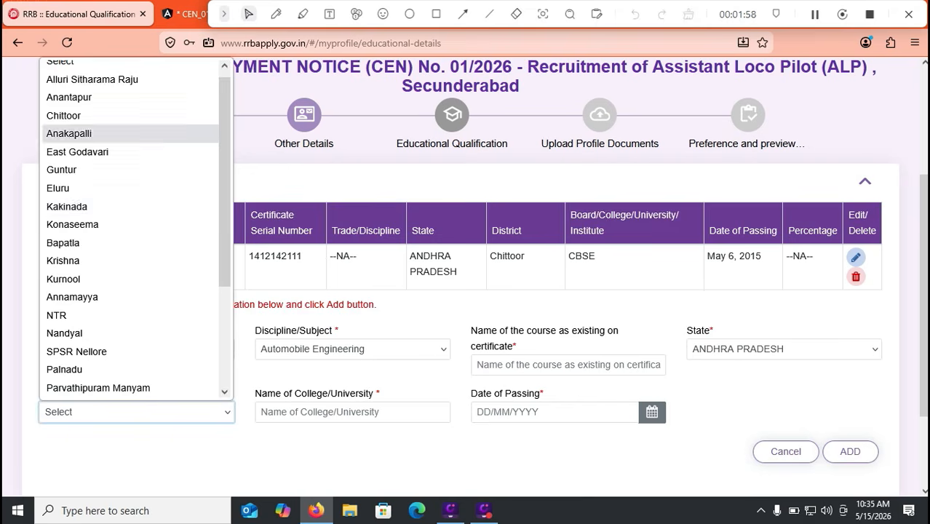
{"action": "left_click", "coordinate": [109, 134]}
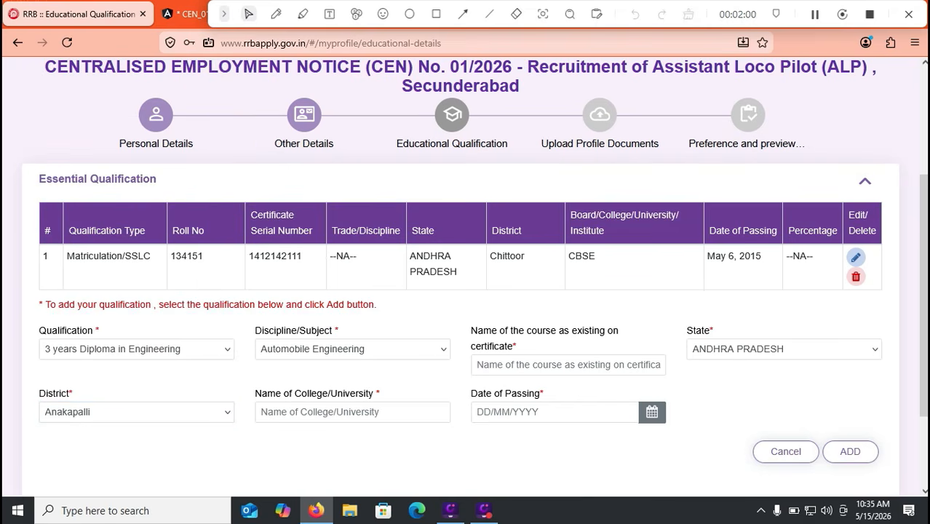
{"action": "left_click", "coordinate": [137, 412]}
{"action": "key", "text": "Up"}
{"action": "key", "text": "Return"}
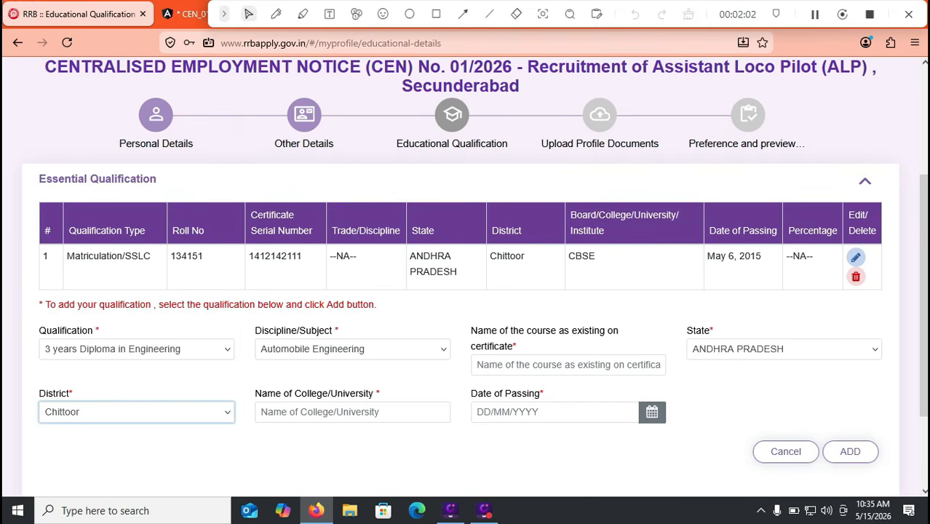
{"action": "left_click", "coordinate": [352, 412]}
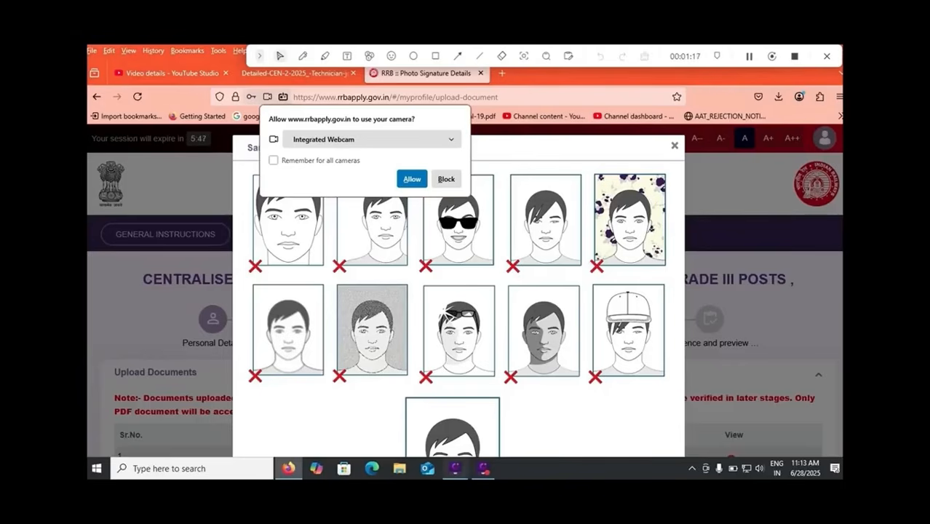
Step: Close the sample rejectable photos window and scroll down to the live photo capture options
{"action": "scroll", "coordinate": [459, 291], "scroll_direction": "down", "scroll_amount": 2}
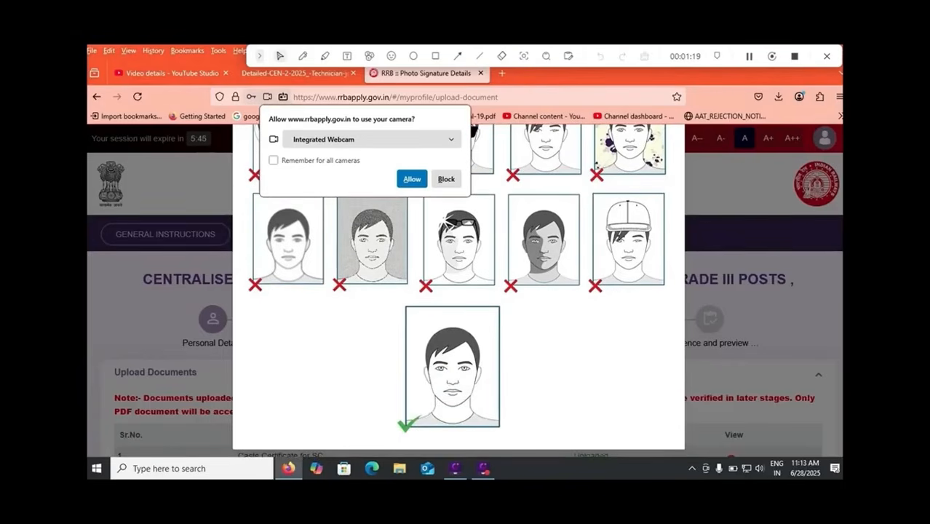
{"action": "scroll", "coordinate": [458, 291], "scroll_direction": "up", "scroll_amount": 2}
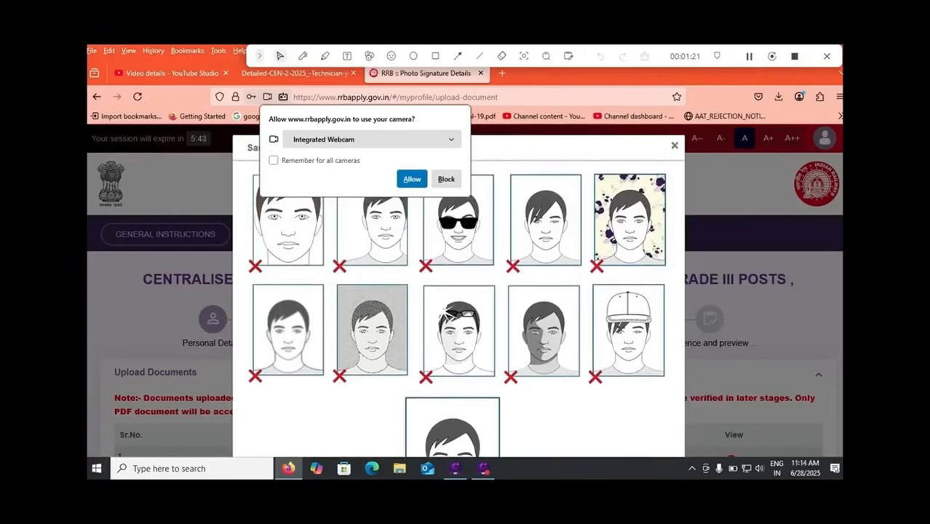
{"action": "left_click", "coordinate": [674, 145]}
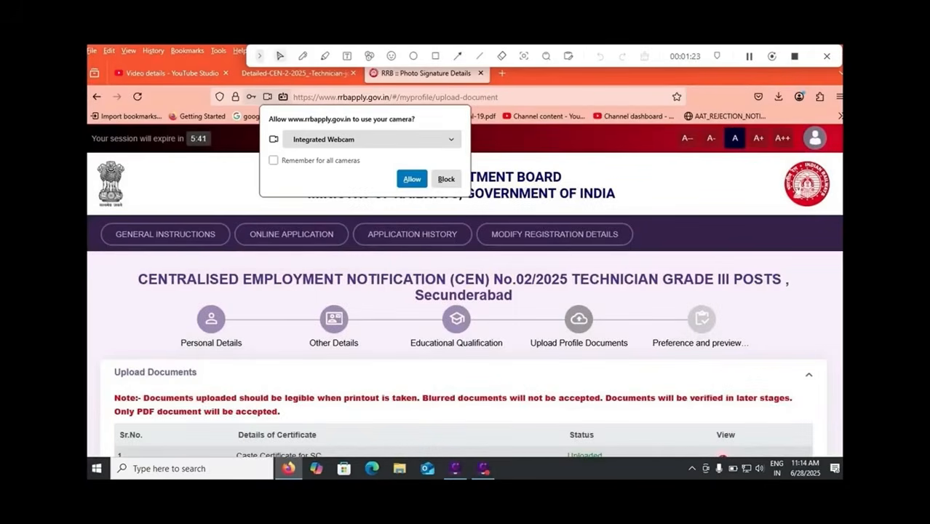
{"action": "scroll", "coordinate": [464, 291], "scroll_direction": "down", "scroll_amount": 6}
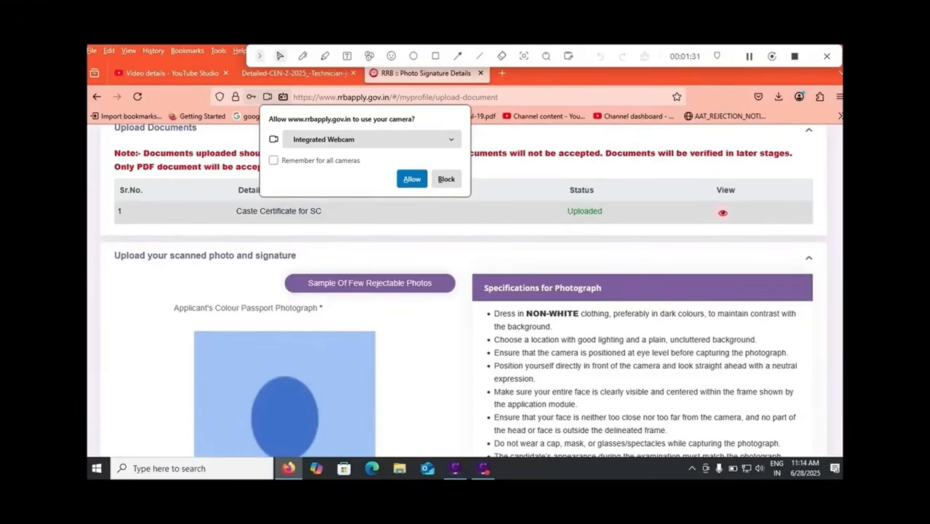
{"action": "scroll", "coordinate": [464, 291], "scroll_direction": "down", "scroll_amount": 5}
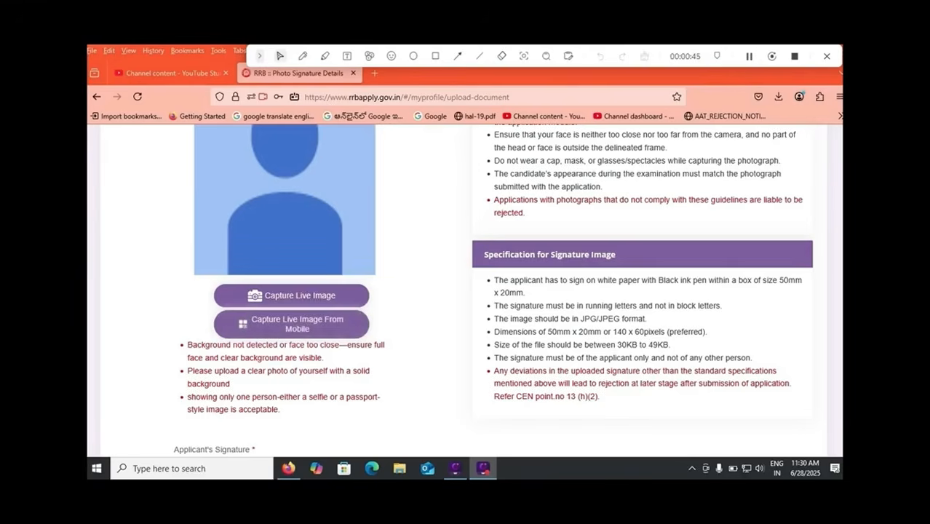
{"action": "scroll", "coordinate": [466, 291], "scroll_direction": "up", "scroll_amount": 3}
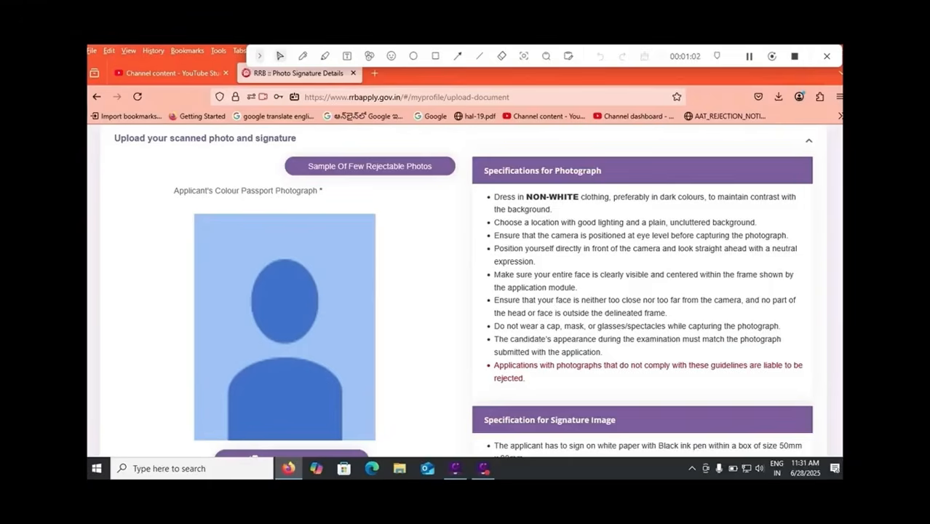
{"action": "scroll", "coordinate": [463, 291], "scroll_direction": "down", "scroll_amount": 2}
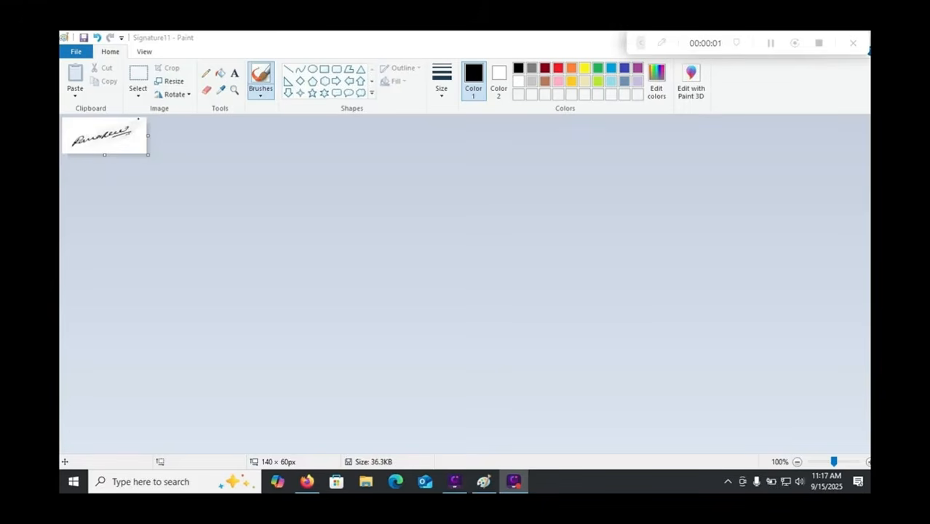
Step: Verify in Resize that the signature is 140 × 60 pixels, then begin saving it as JPEG
{"action": "left_click", "coordinate": [170, 81]}
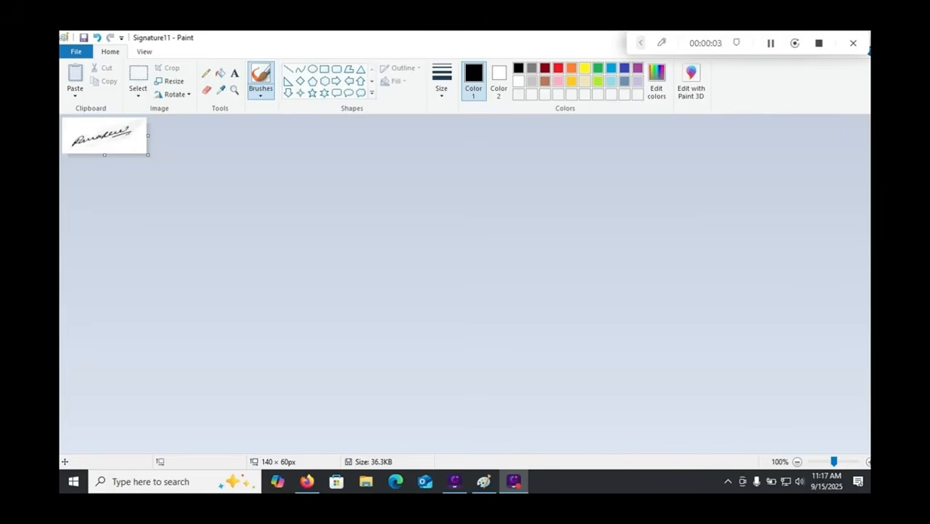
{"action": "left_click", "coordinate": [170, 81]}
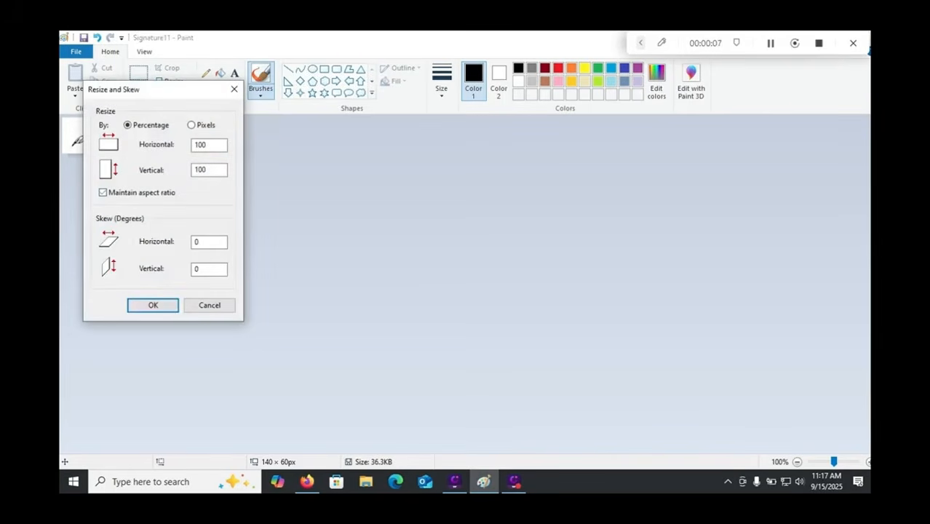
{"action": "left_click", "coordinate": [191, 125]}
{"action": "key", "text": "Return"}
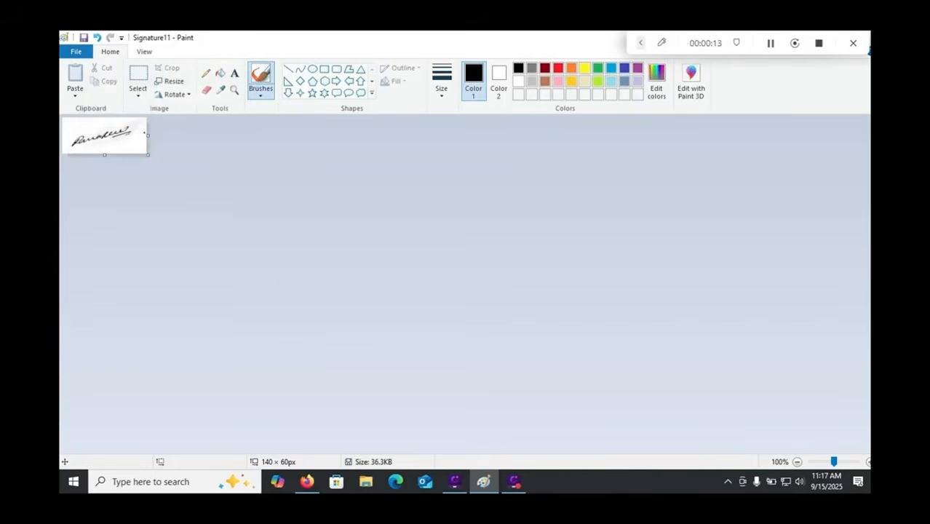
{"action": "left_click", "coordinate": [75, 51]}
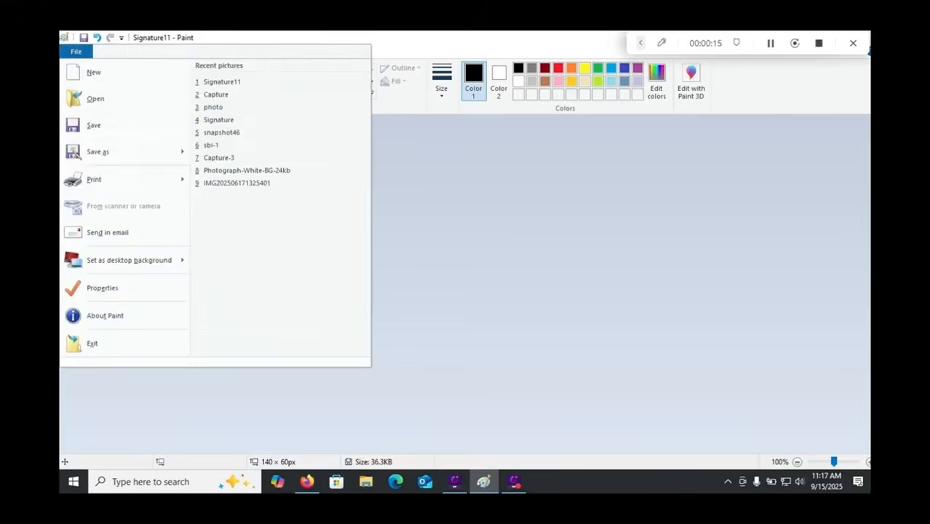
{"action": "mouse_move", "coordinate": [97, 151]}
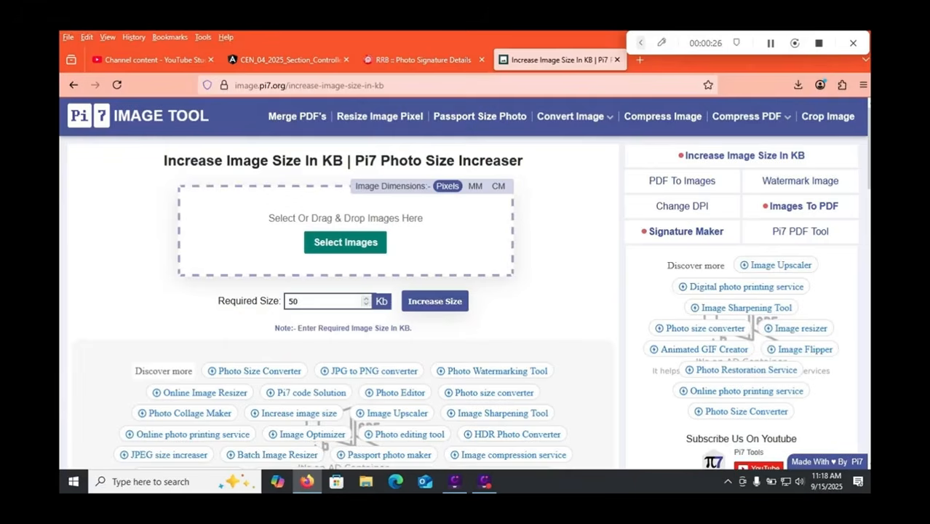
Step: Check the RRB 30 KB signature minimum, then set Pi7's required size to 40 KB
{"action": "left_click", "coordinate": [423, 60]}
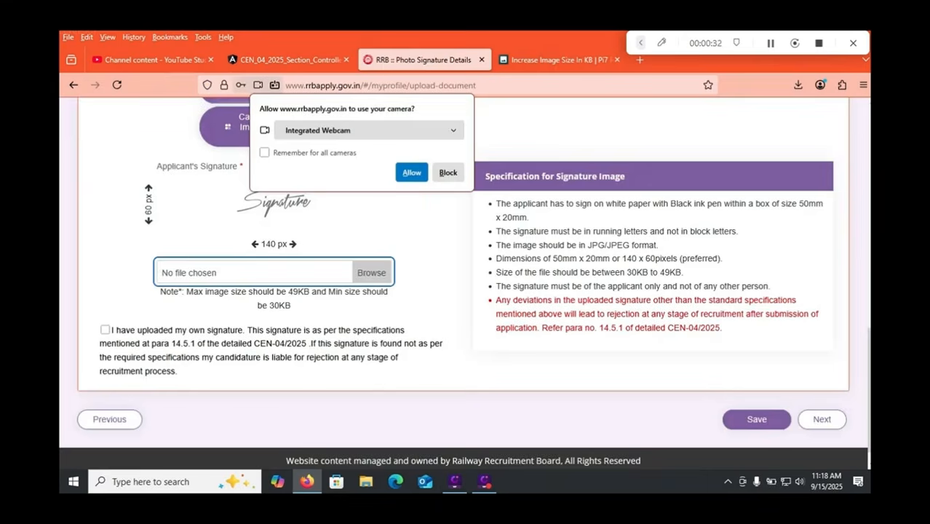
{"action": "left_click_drag", "start_coordinate": [625, 273], "coordinate": [632, 273]}
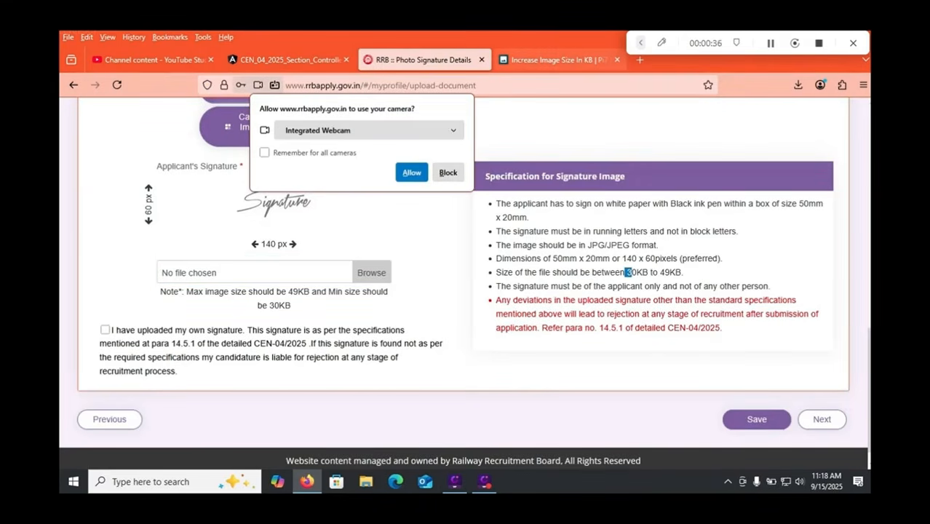
{"action": "left_click", "coordinate": [558, 61]}
{"action": "left_click", "coordinate": [558, 60]}
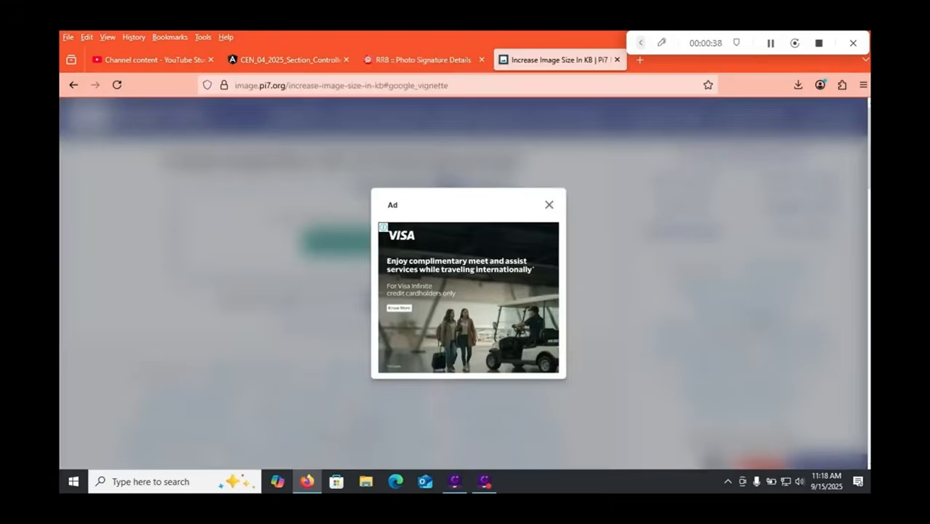
{"action": "left_click", "coordinate": [549, 206]}
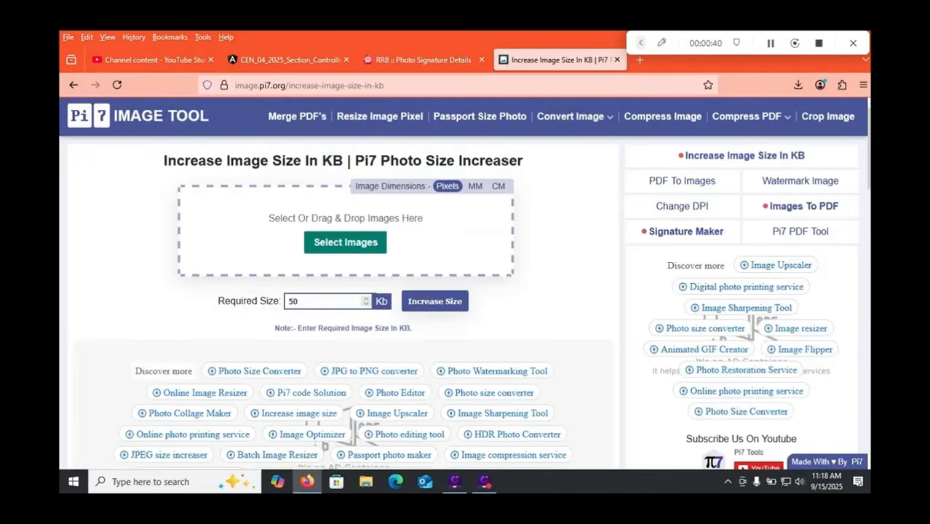
{"action": "double_click", "coordinate": [300, 301]}
{"action": "type", "text": "40"}
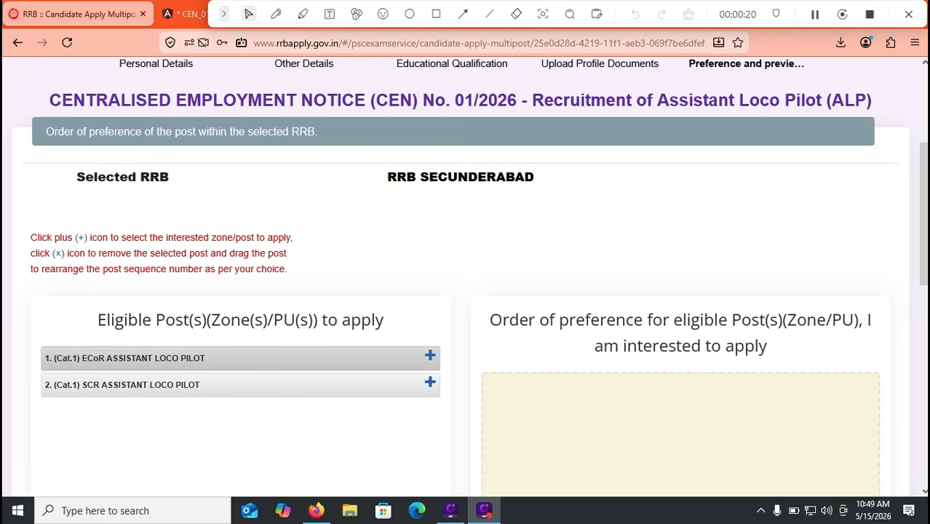
Step: Add ECoR and SCR Assistant Loco Pilot posts as preferences 1 and 2
{"action": "left_click", "coordinate": [430, 356]}
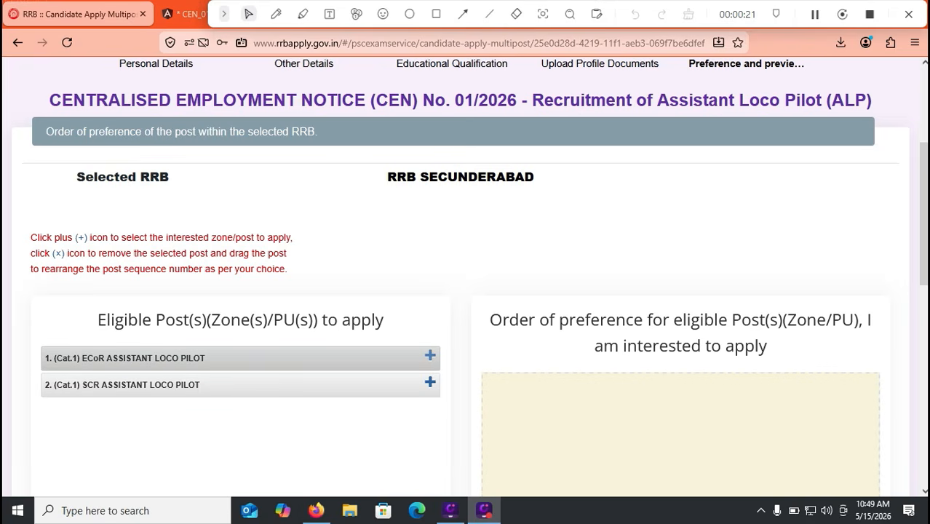
{"action": "left_click", "coordinate": [430, 356]}
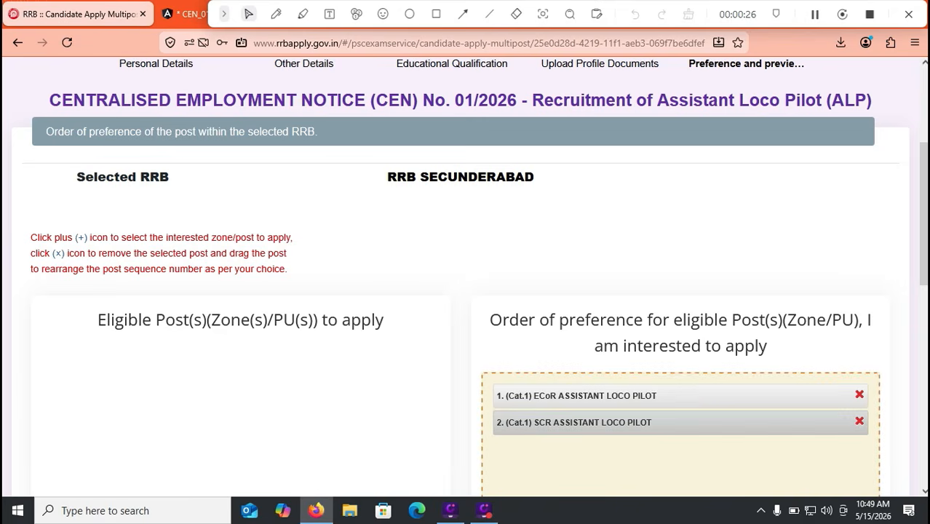
{"action": "left_click_drag", "start_coordinate": [680, 423], "coordinate": [692, 399]}
{"action": "scroll", "coordinate": [466, 276], "scroll_direction": "down", "scroll_amount": 5}
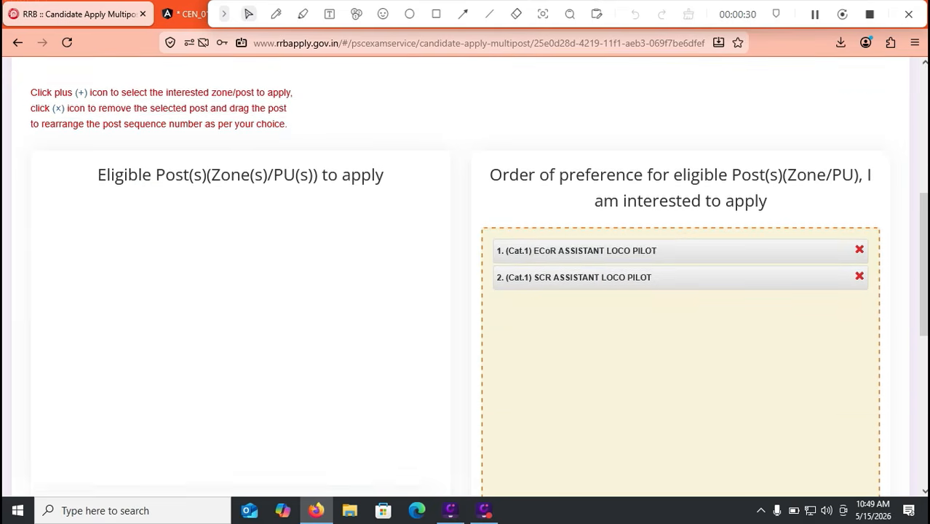
{"action": "scroll", "coordinate": [466, 277], "scroll_direction": "down", "scroll_amount": 1}
Step: Tick the preference and eligibility declarations and open the application preview
{"action": "left_click", "coordinate": [33, 253]}
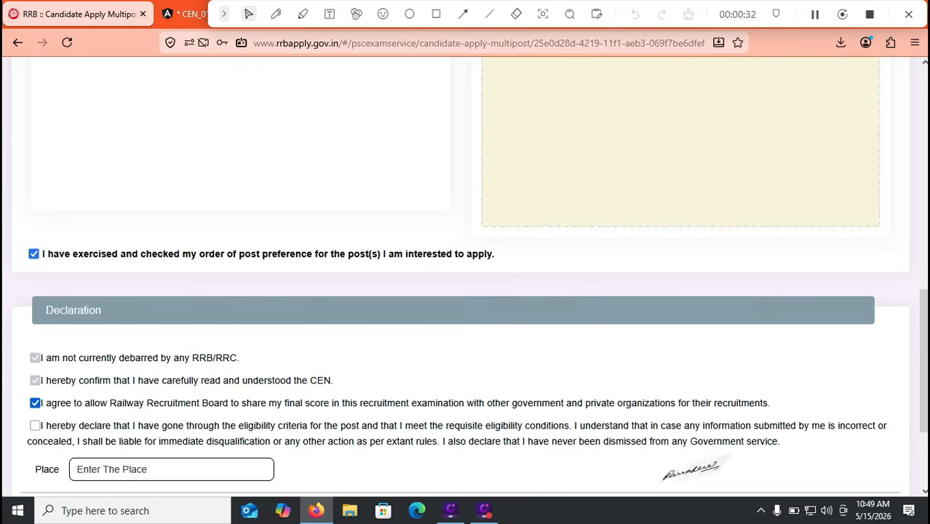
{"action": "scroll", "coordinate": [466, 276], "scroll_direction": "down", "scroll_amount": 1}
{"action": "left_click", "coordinate": [35, 356]}
{"action": "left_click", "coordinate": [171, 400]}
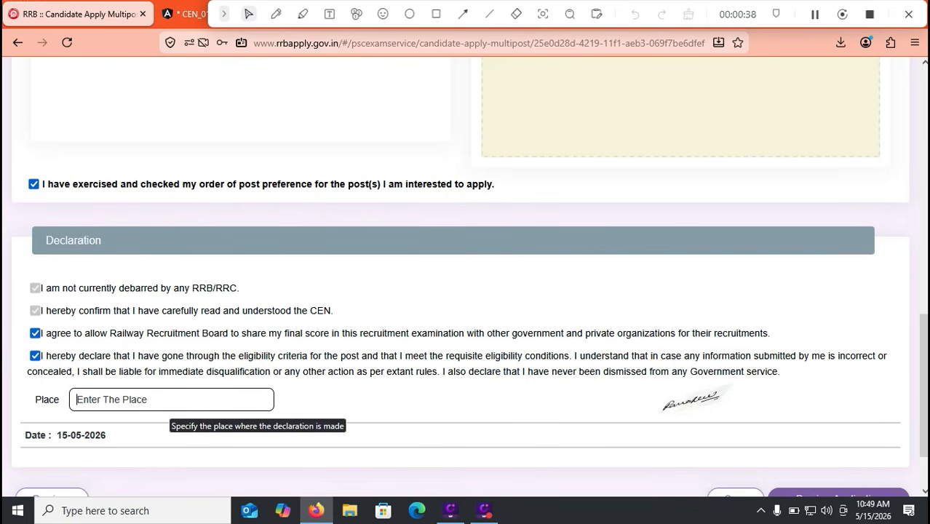
{"action": "scroll", "coordinate": [171, 408], "scroll_direction": "down", "scroll_amount": 1}
{"action": "scroll", "coordinate": [466, 291], "scroll_direction": "down", "scroll_amount": 1}
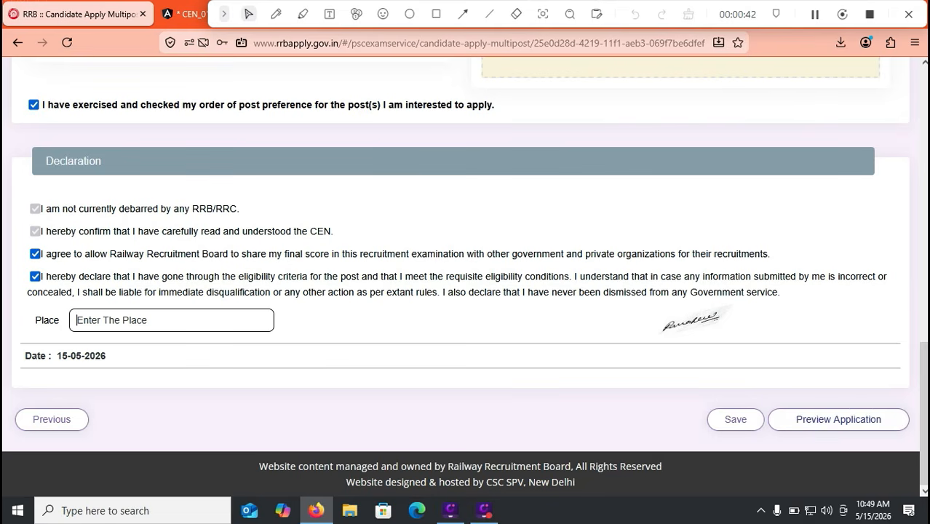
{"action": "left_click", "coordinate": [839, 419]}
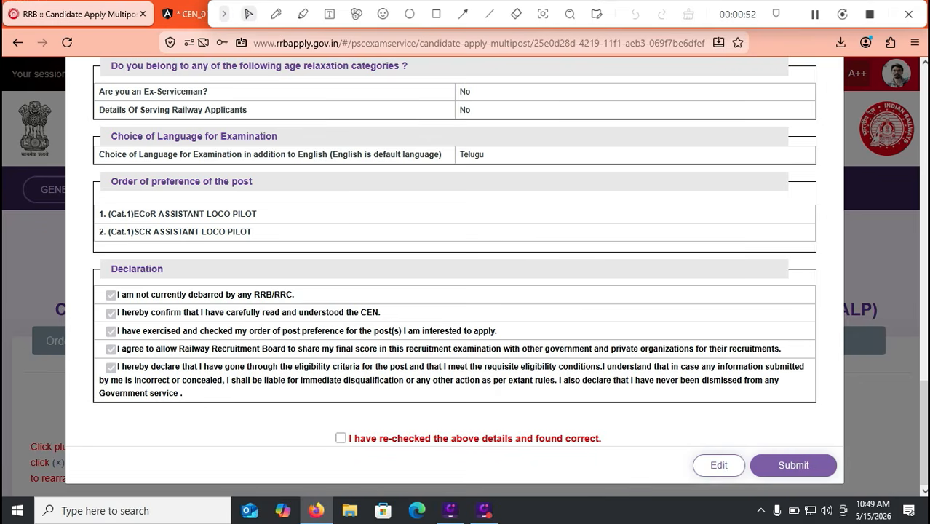
Step: Tick the re-checked-and-found-correct confirmation and submit the application
{"action": "left_click", "coordinate": [341, 438]}
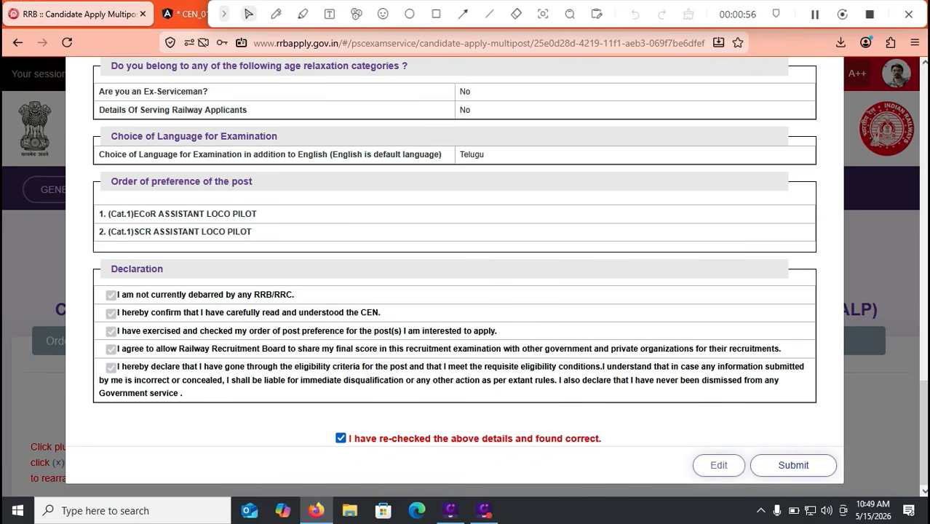
{"action": "left_click", "coordinate": [793, 465]}
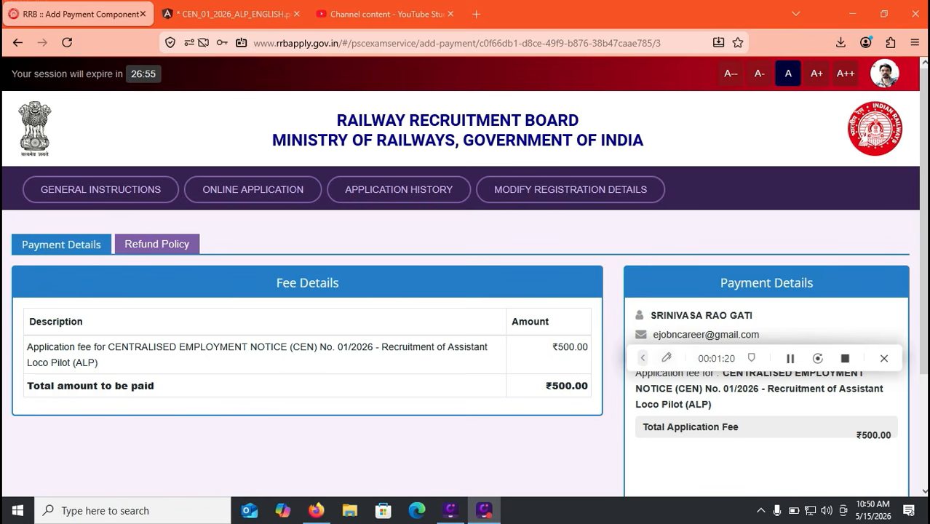
Step: Choose SBIePay for the ₹500 fee, agree to the terms and proceed to card payment
{"action": "scroll", "coordinate": [466, 276], "scroll_direction": "down", "scroll_amount": 2}
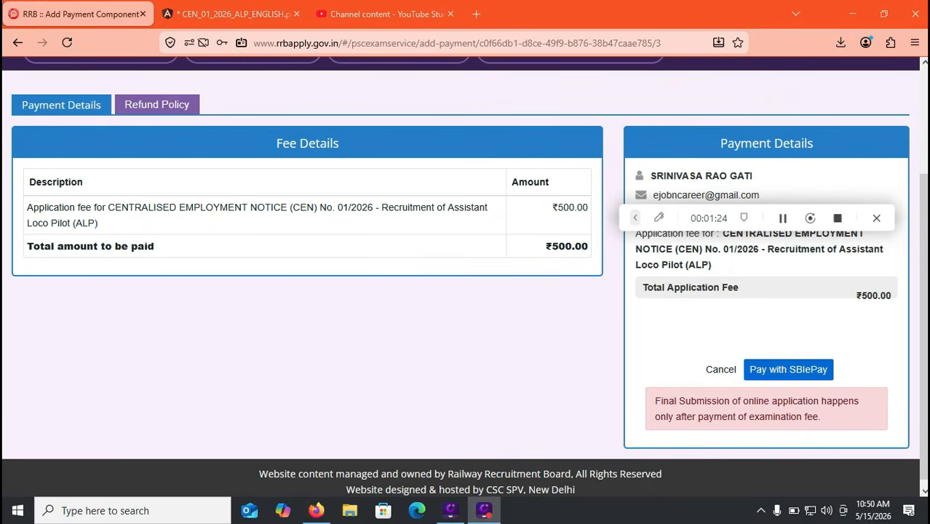
{"action": "left_click", "coordinate": [788, 370]}
{"action": "left_click", "coordinate": [240, 347]}
{"action": "left_click", "coordinate": [459, 397]}
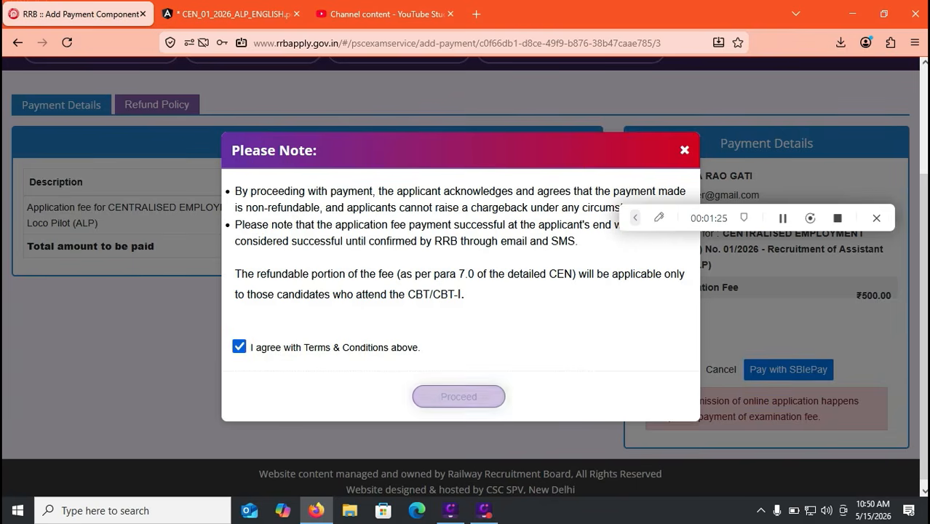